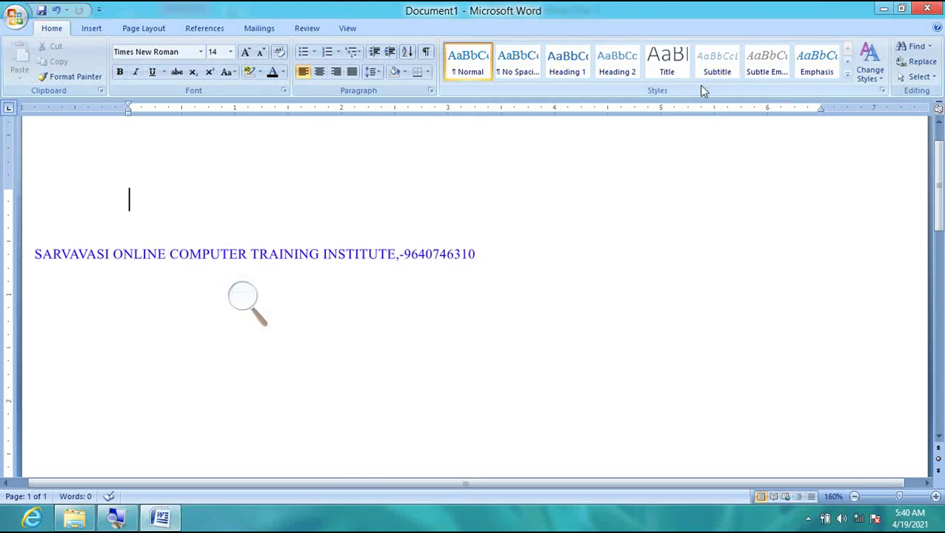
# - Generate a sample paragraph with =rand(1) and select the whole paragraph
pyautogui.click(250, 308)
pyautogui.click(257, 307)
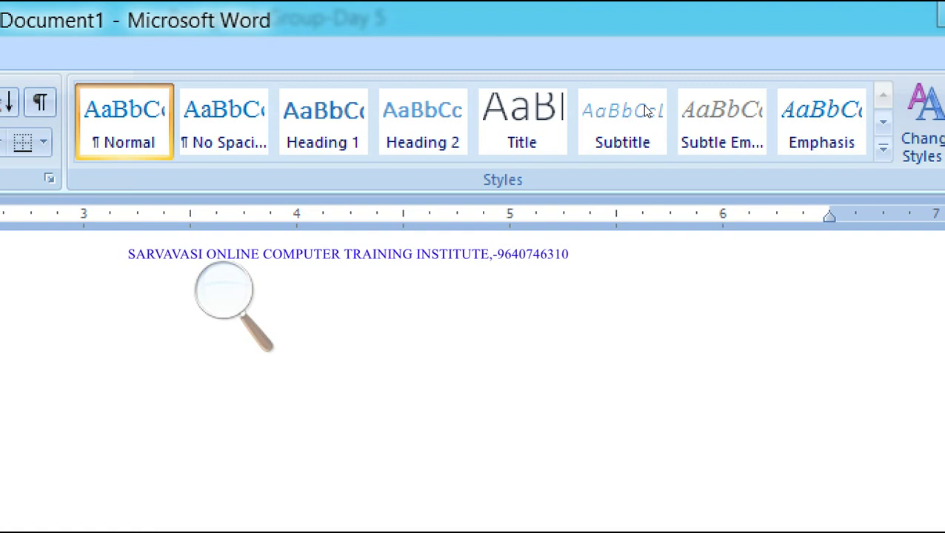
pyautogui.press('super+minus')
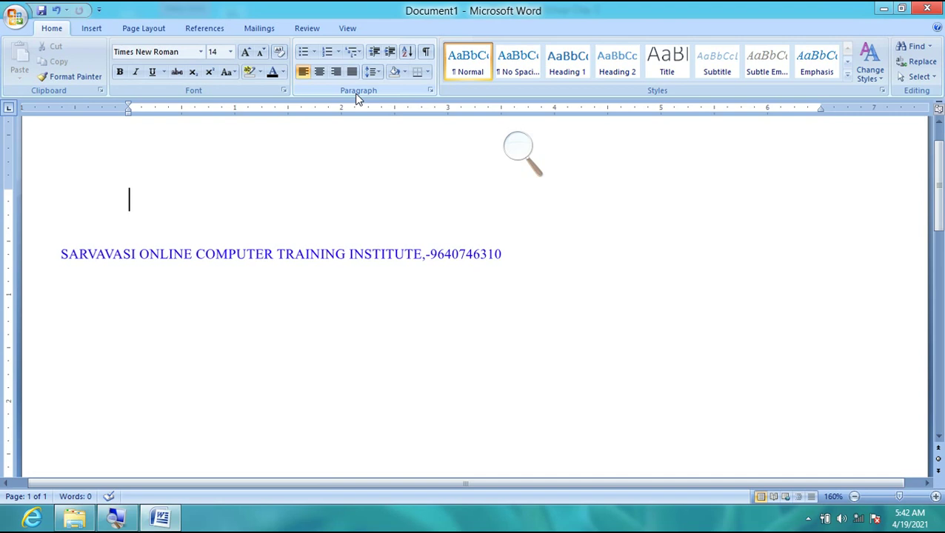
pyautogui.write('=rand(1)')
pyautogui.press('Return')
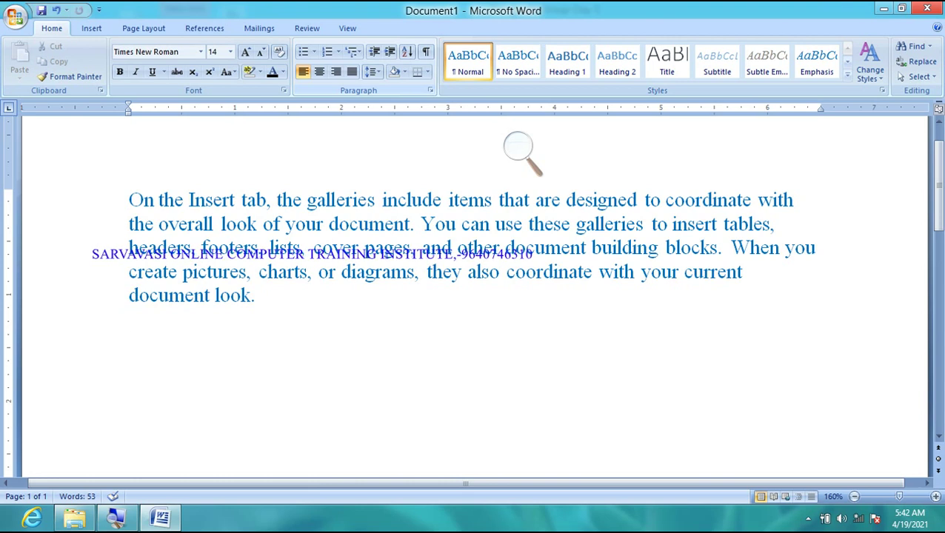
pyautogui.moveTo(129, 199)
pyautogui.mouseDown()
pyautogui.moveTo(203, 272)
pyautogui.moveTo(270, 304)
pyautogui.mouseUp()
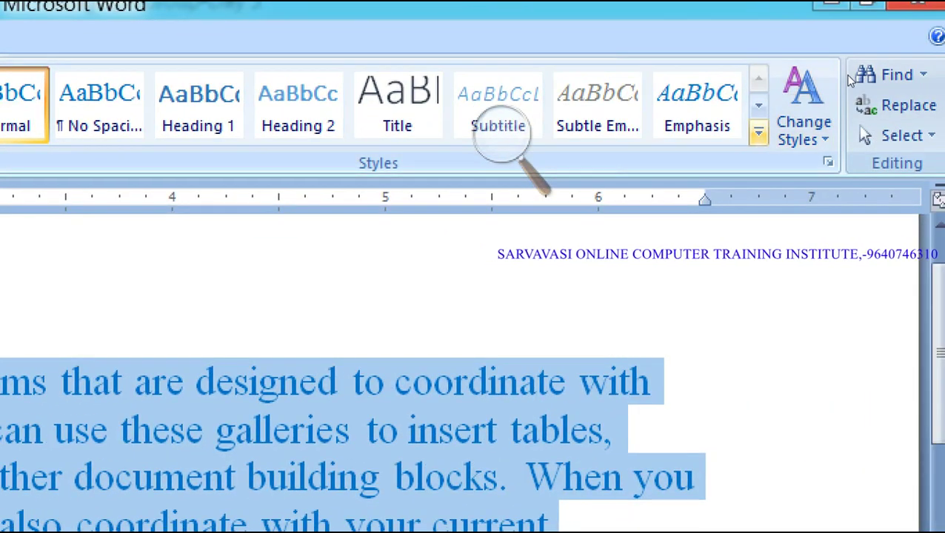
# - Save the selected paragraph's formatting as a new quick style named 'rose'
pyautogui.click(759, 132)
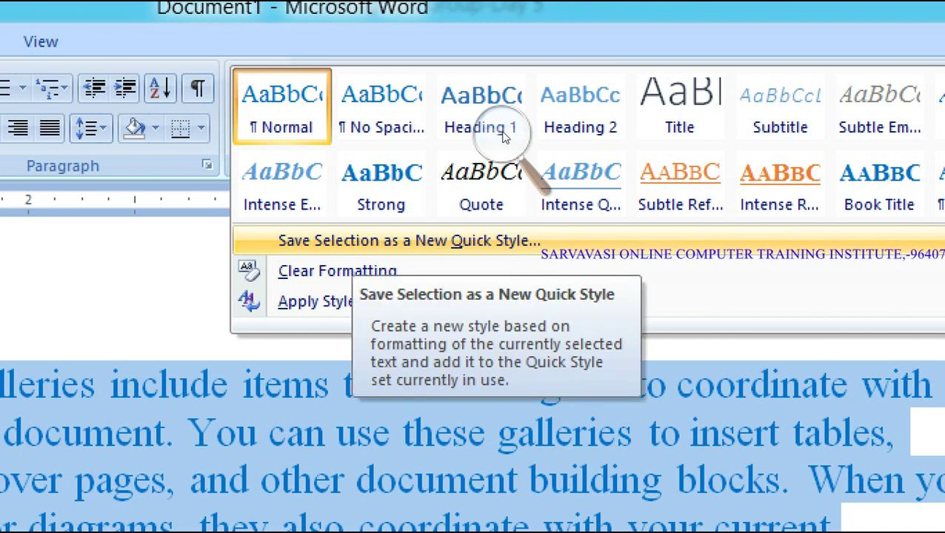
pyautogui.press('Return')
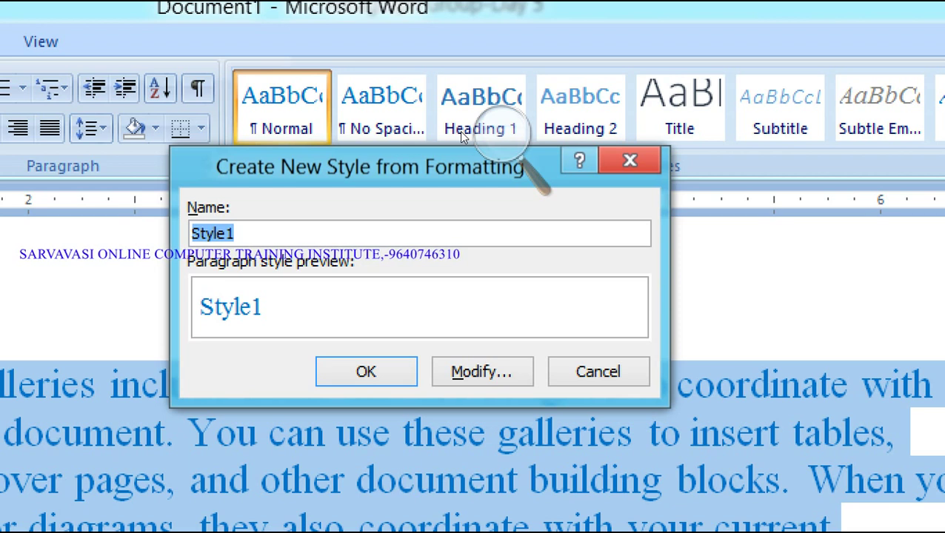
pyautogui.press('BackSpace')
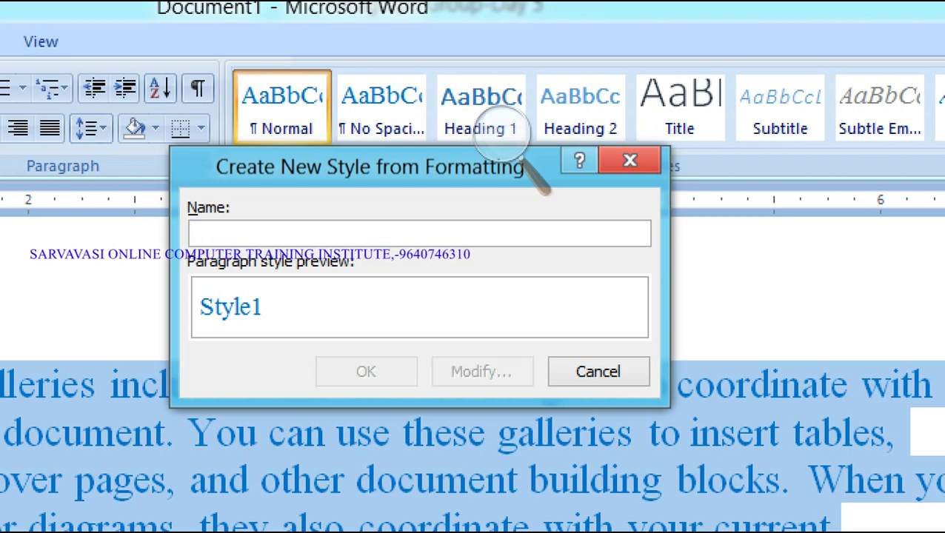
pyautogui.write('rose')
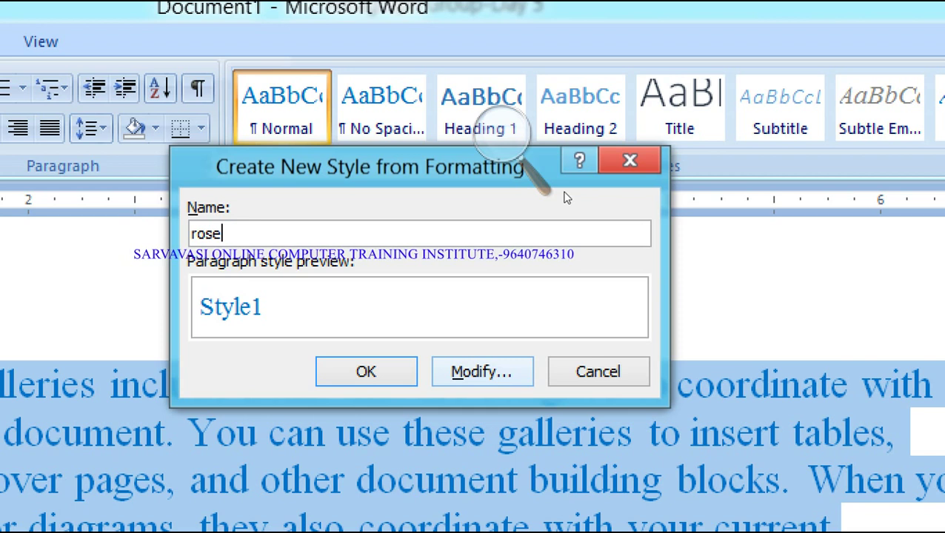
# - In the full style formatting options, set the rose style's font to Bookman Old Style
pyautogui.click(481, 371)
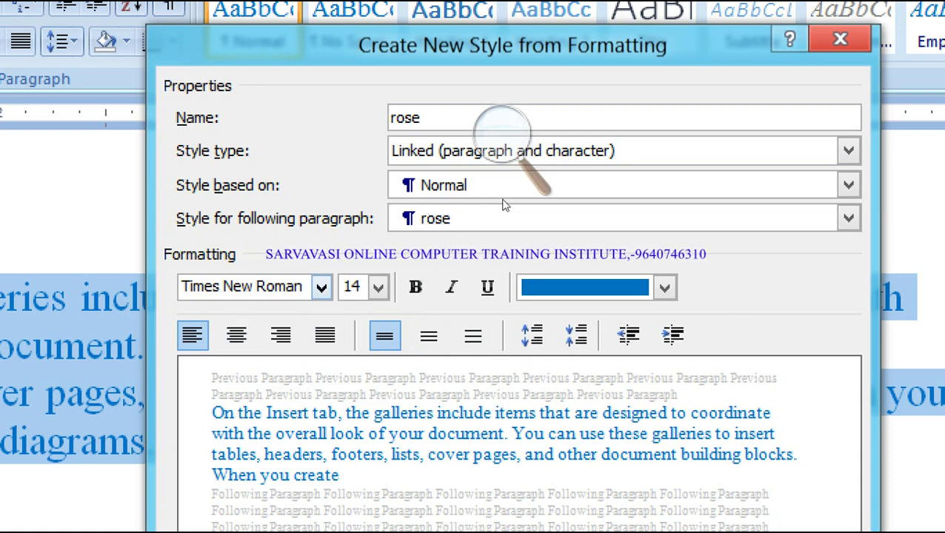
pyautogui.hotkey('alt', 'Down')
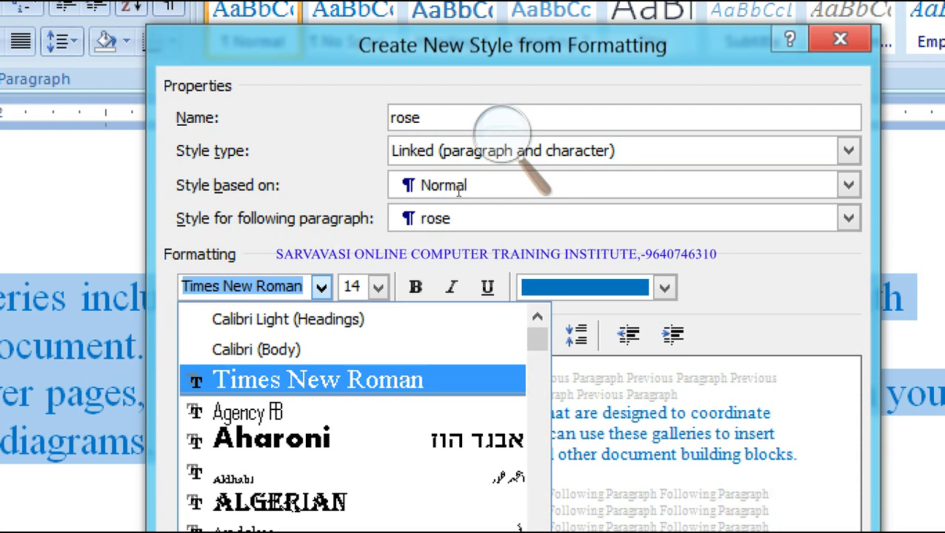
pyautogui.write('Book')
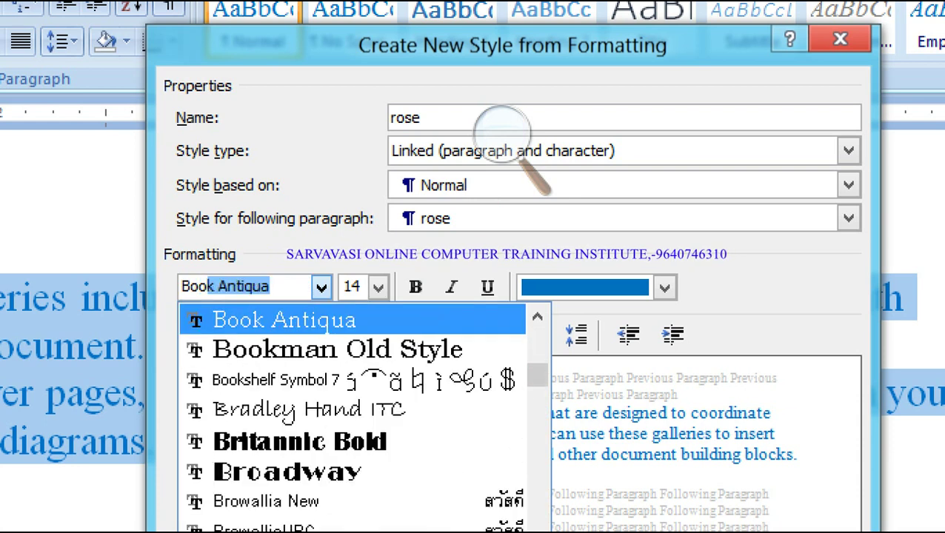
pyautogui.write('man')
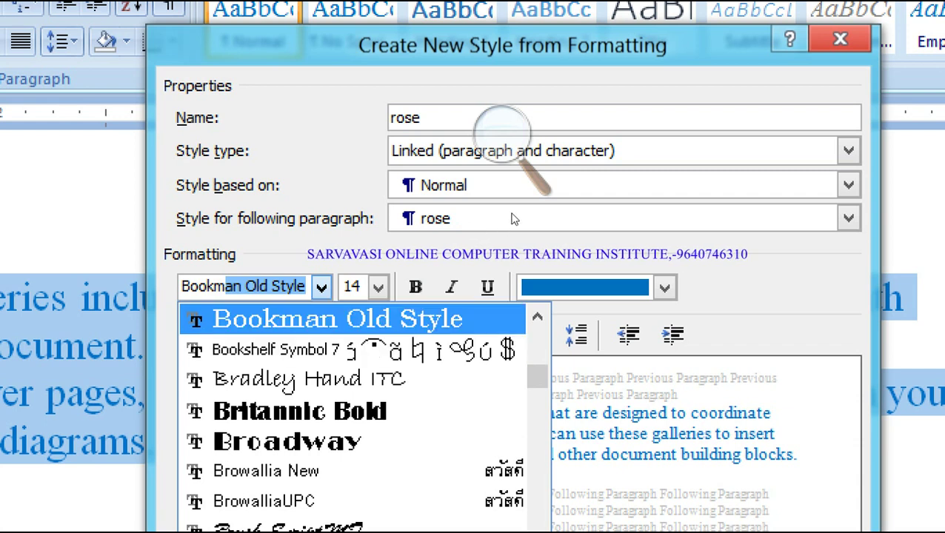
pyautogui.press('Return')
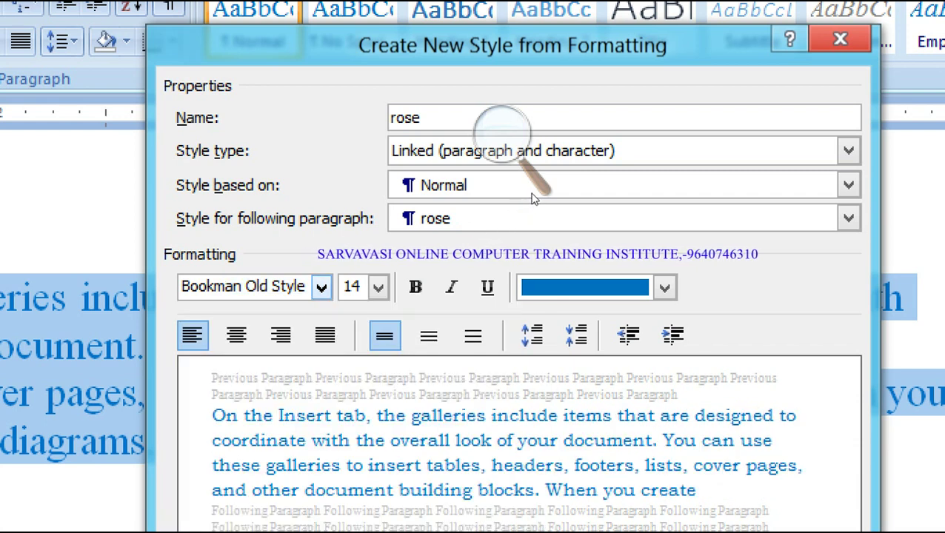
# - Adjust the rose style's font size, trying values from 12 to 16 pt
pyautogui.press('Tab')
pyautogui.hotkey('alt', 'Down')
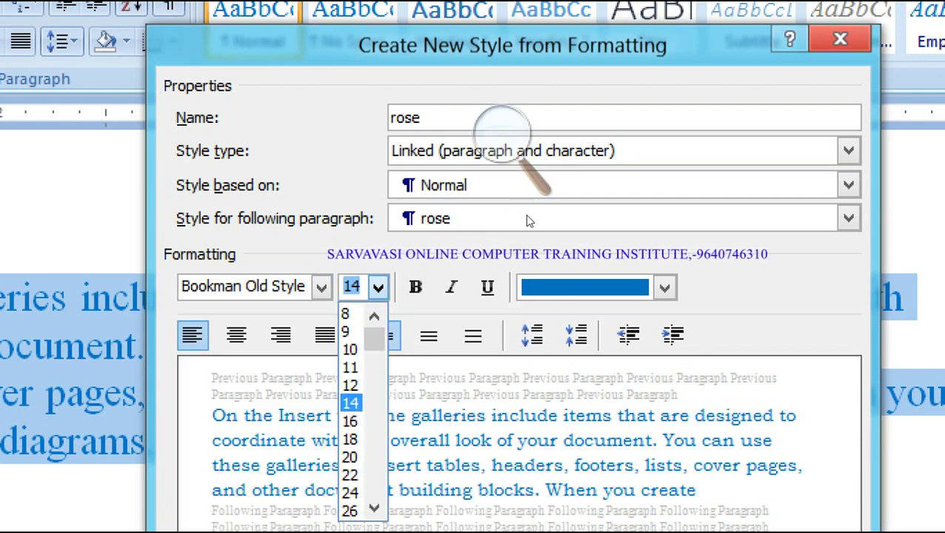
pyautogui.press('Up')
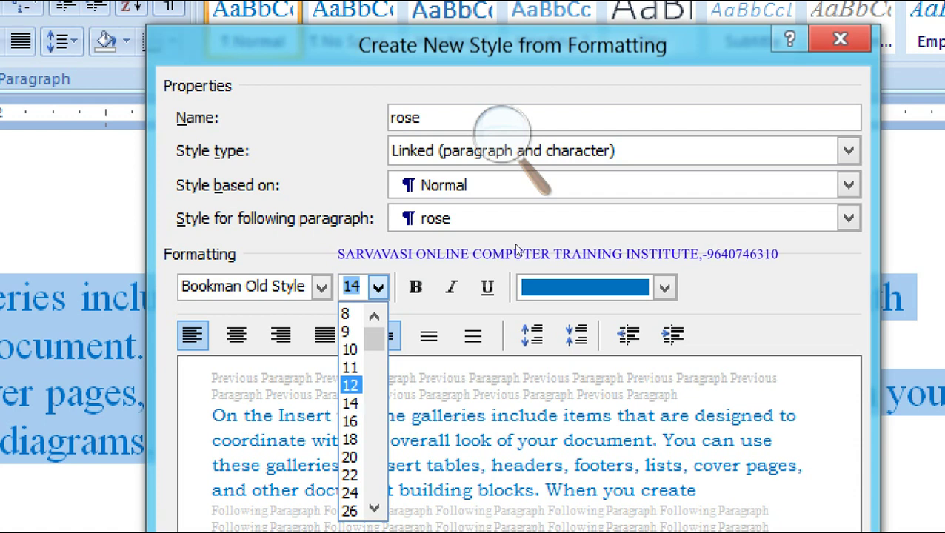
pyautogui.press('Return')
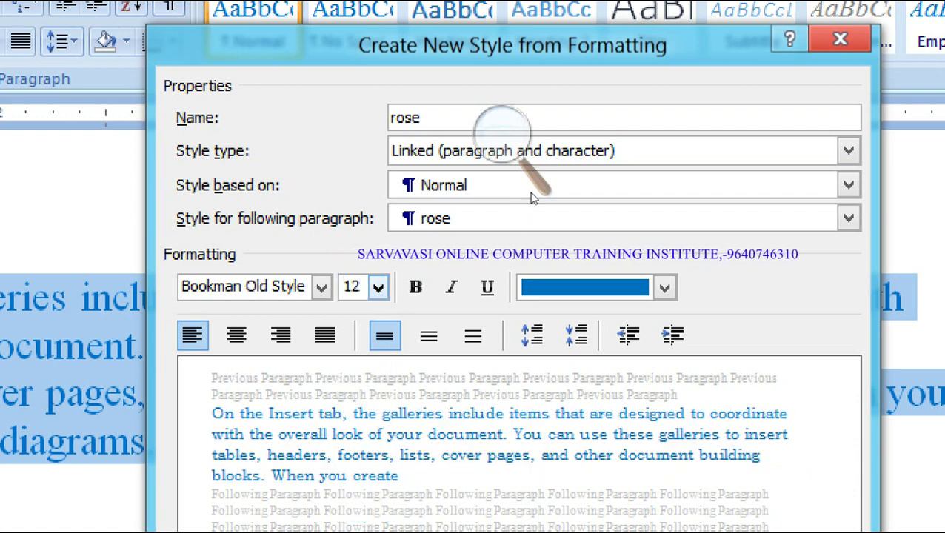
pyautogui.hotkey('alt', 'Down')
pyautogui.press('Down')
pyautogui.press('Down')
pyautogui.press('Return')
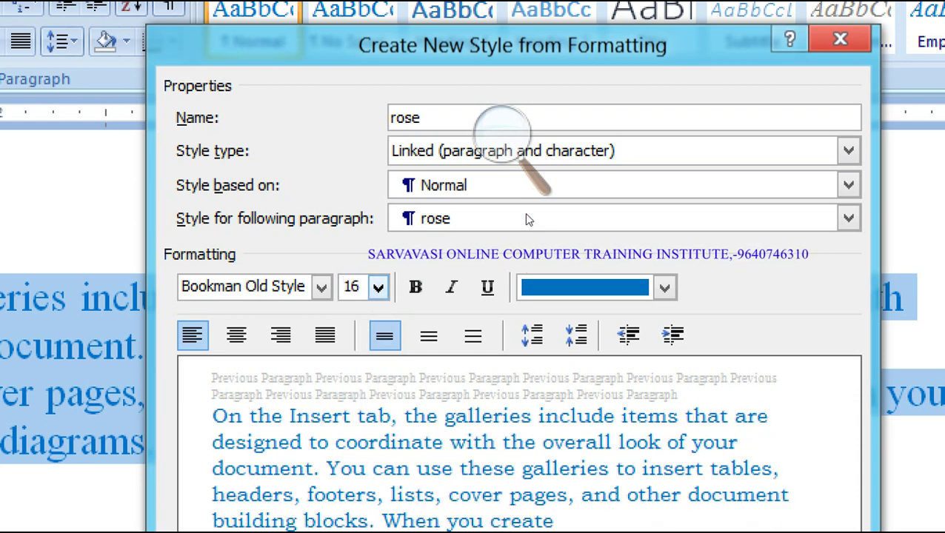
pyautogui.hotkey('alt', 'Down')
pyautogui.press('Up')
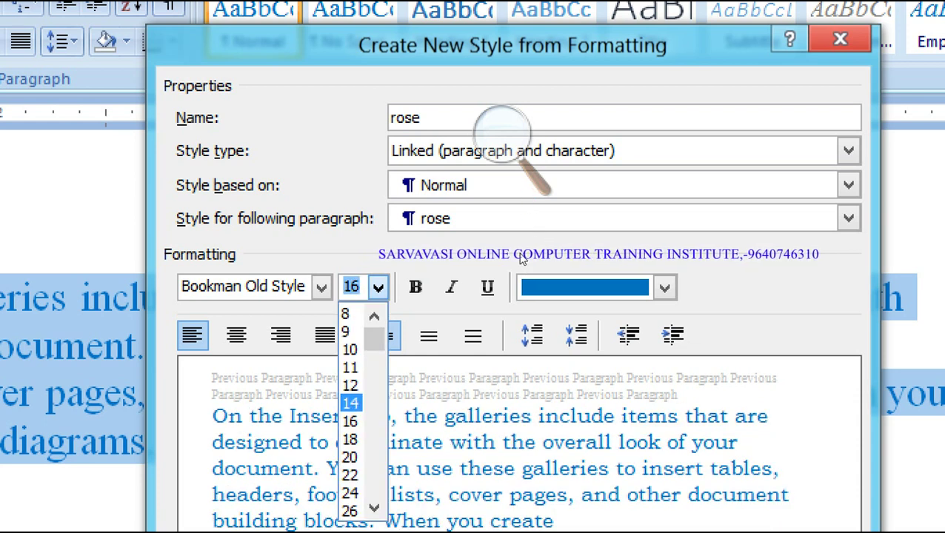
pyautogui.press('Down')
# - Settle the font size at 12 pt and make the rose style's text Red
pyautogui.press('Up')
pyautogui.press('Up')
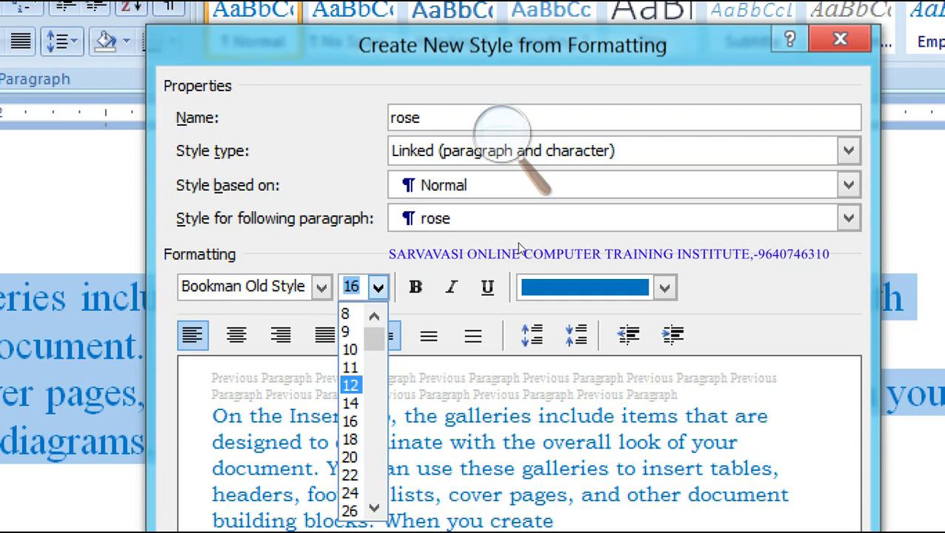
pyautogui.press('Return')
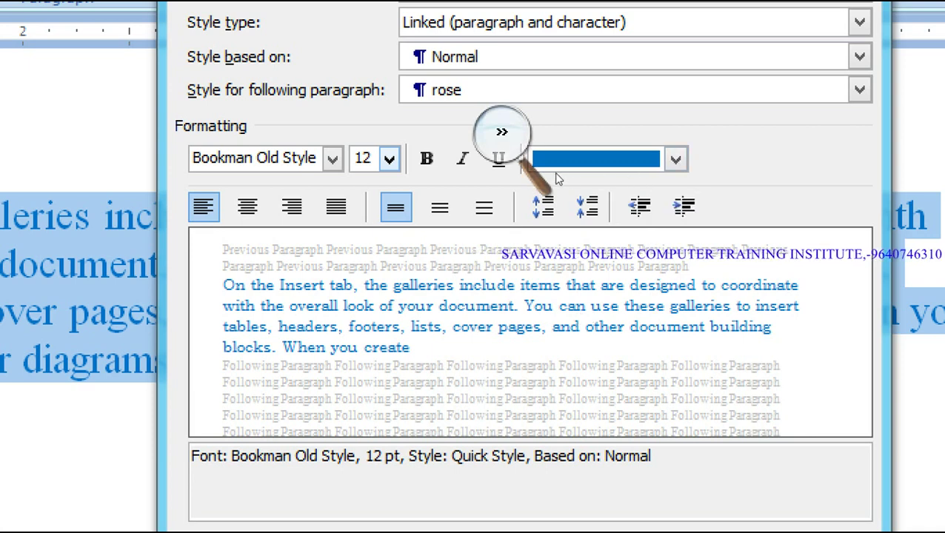
pyautogui.click(615, 178)
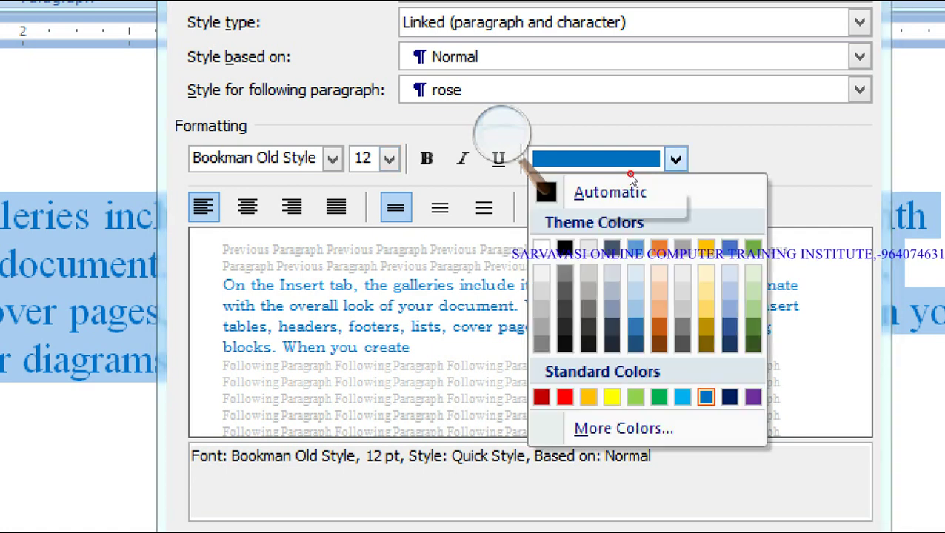
pyautogui.click(542, 398)
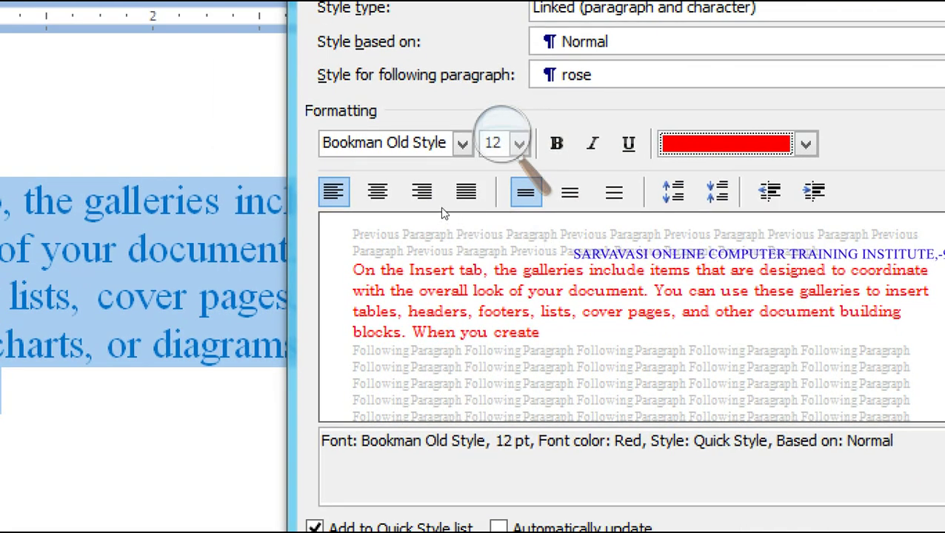
# - Justify the rose style and, after trying 1.5 and double spacing, keep single line spacing
pyautogui.click(475, 197)
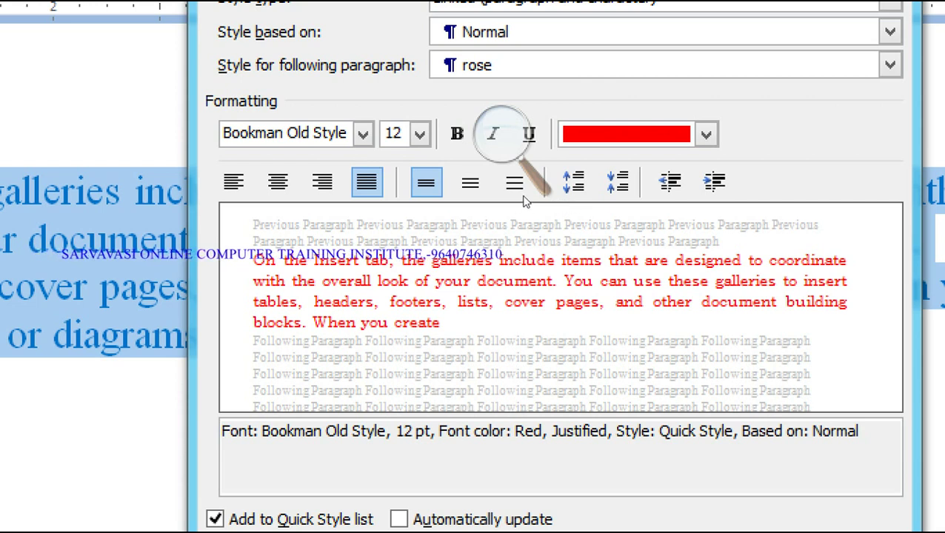
pyautogui.hotkey('ctrl', '5')
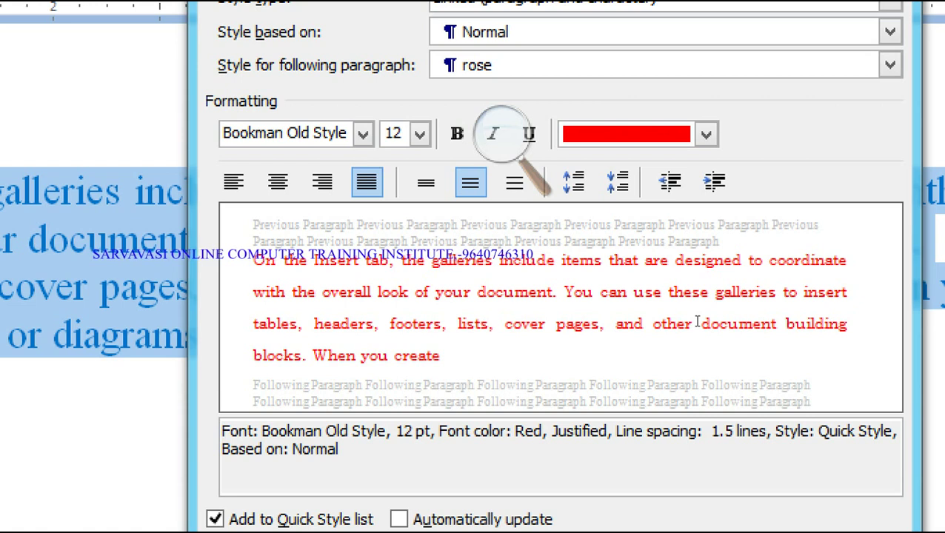
pyautogui.hotkey('ctrl', '2')
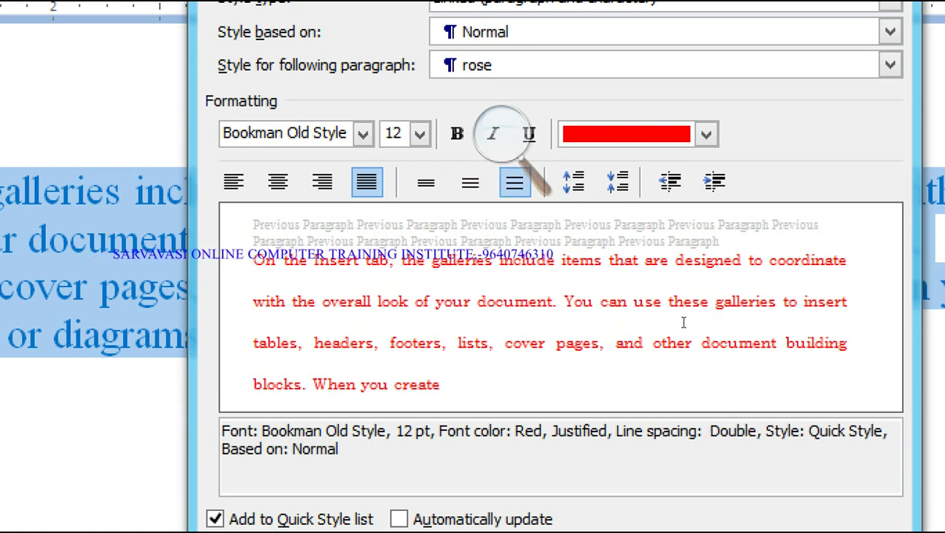
pyautogui.click(530, 198)
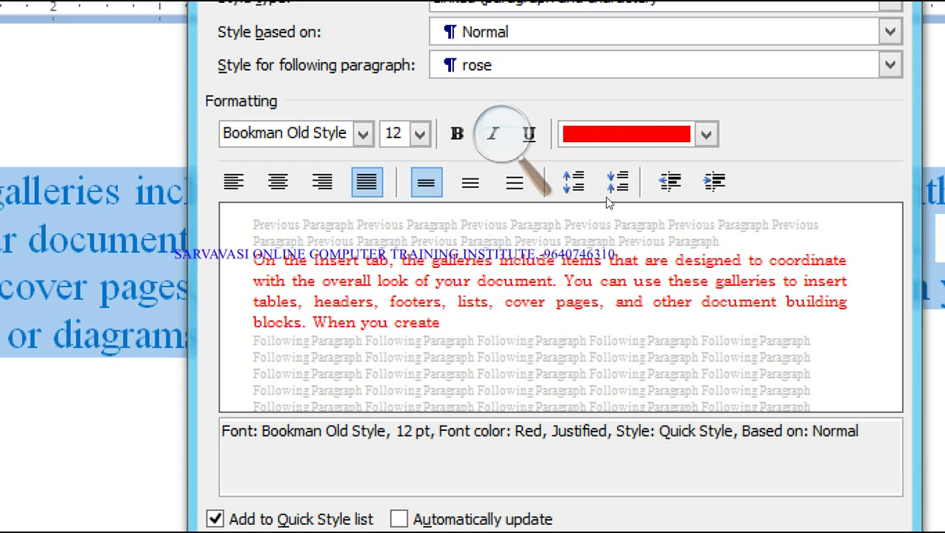
# - Raise paragraph spacing as high as 24 pt, then bring it back to 6 pt before and after
pyautogui.click(603, 200)
pyautogui.click(603, 200)
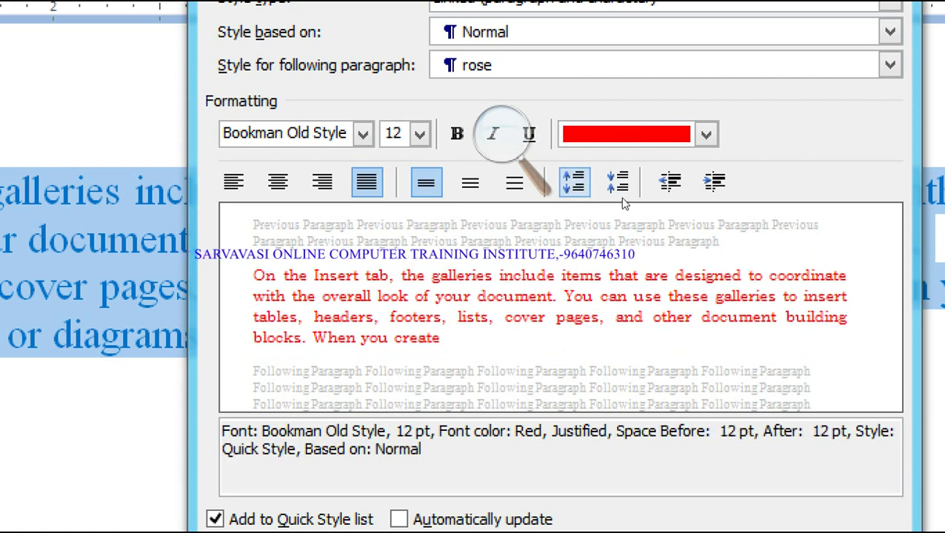
pyautogui.click(623, 200)
pyautogui.click(623, 200)
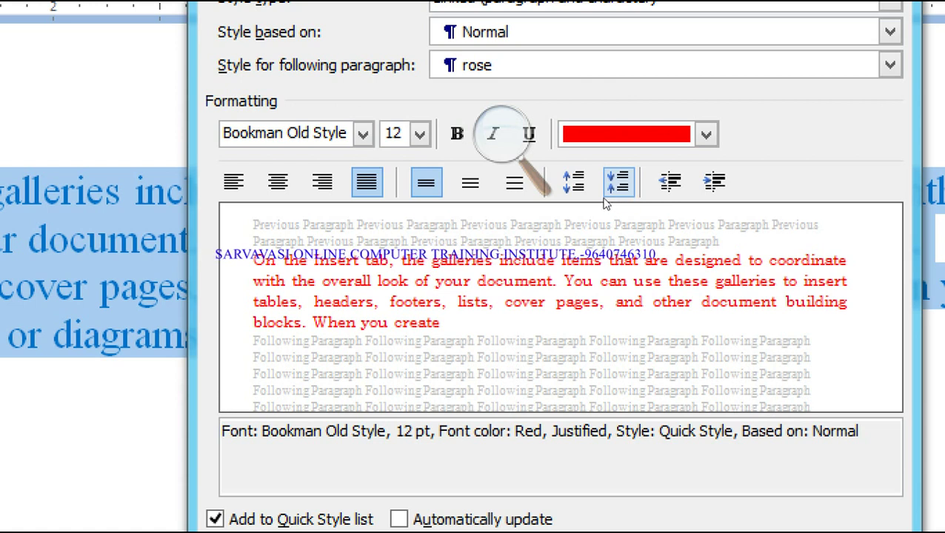
pyautogui.click(605, 201)
pyautogui.click(605, 200)
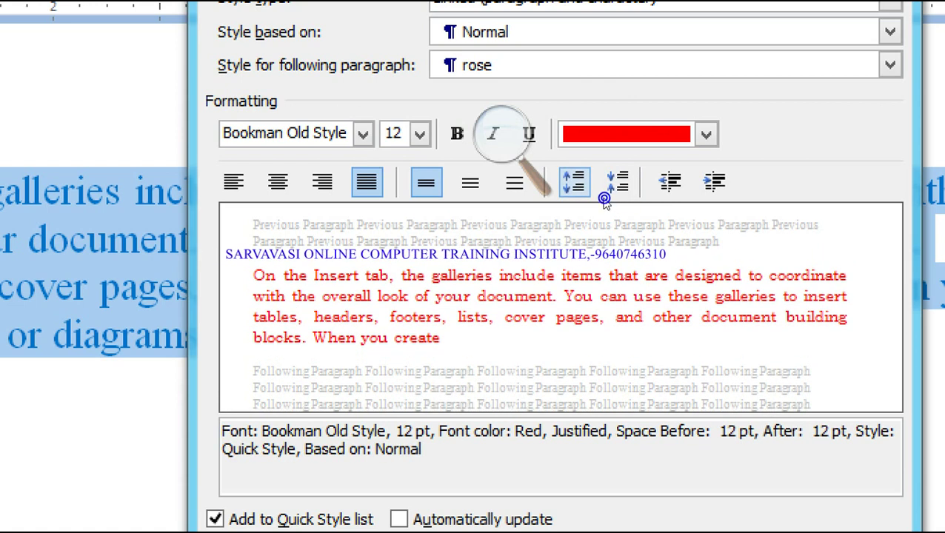
pyautogui.click(605, 200)
pyautogui.click(604, 200)
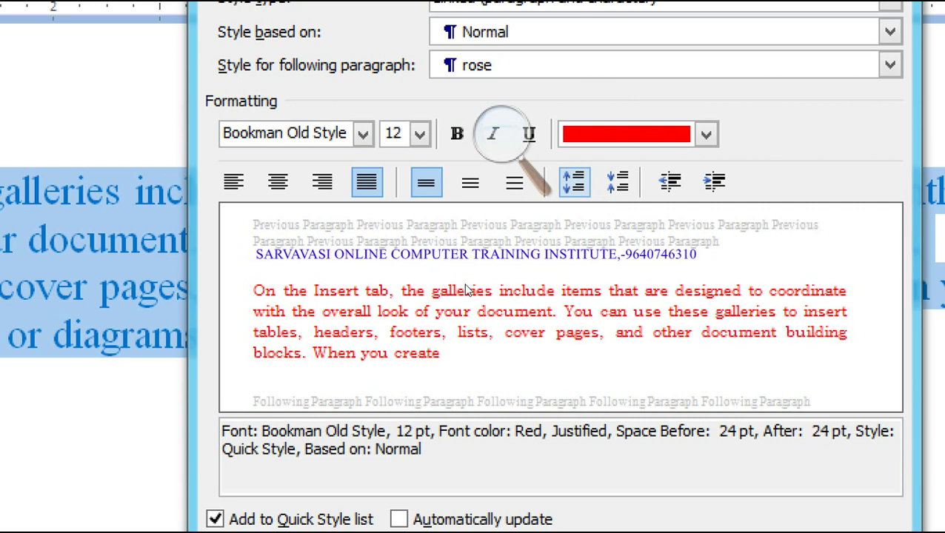
pyautogui.click(624, 197)
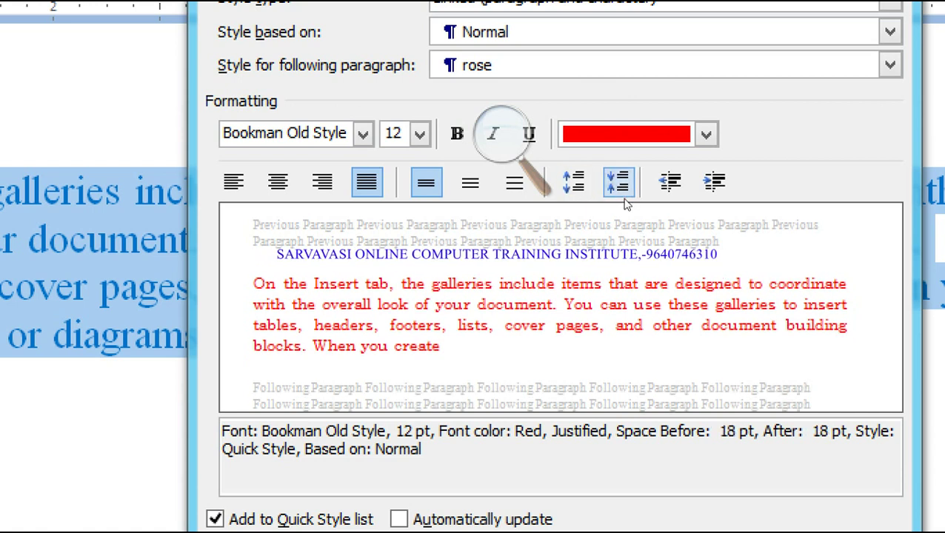
pyautogui.click(619, 182)
pyautogui.click(619, 182)
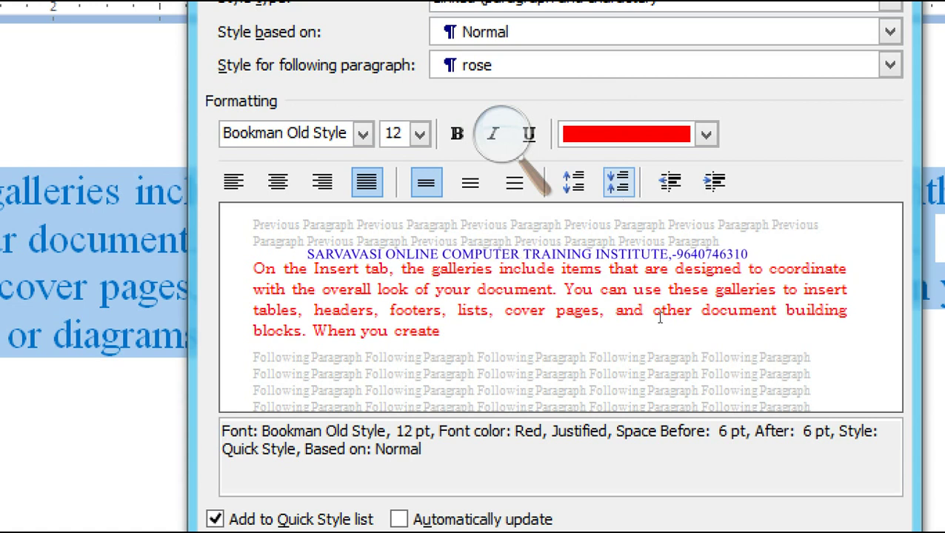
# - Restore 6 pt spacing before and after, then add a 0.5-inch left indent
pyautogui.moveTo(617, 431); pyautogui.dragTo(710, 431)
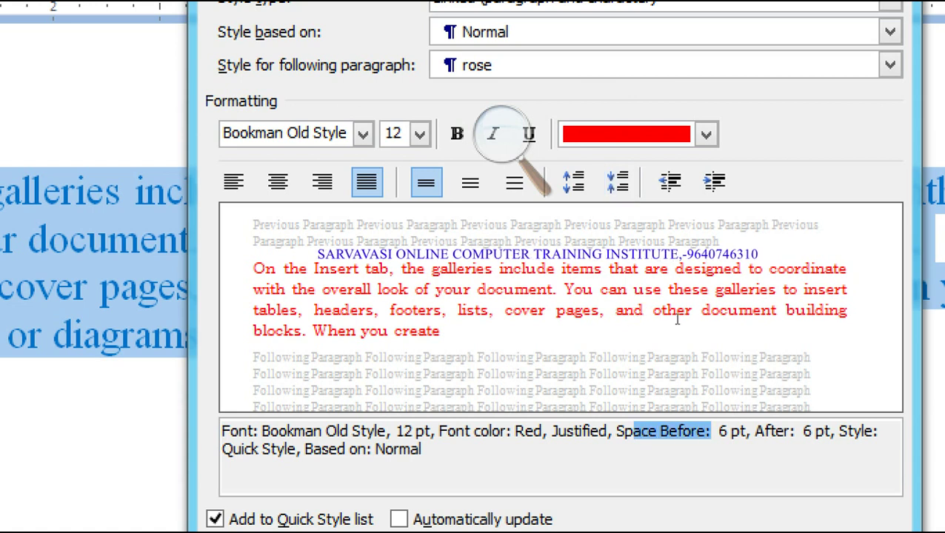
pyautogui.doubleClick(738, 431)
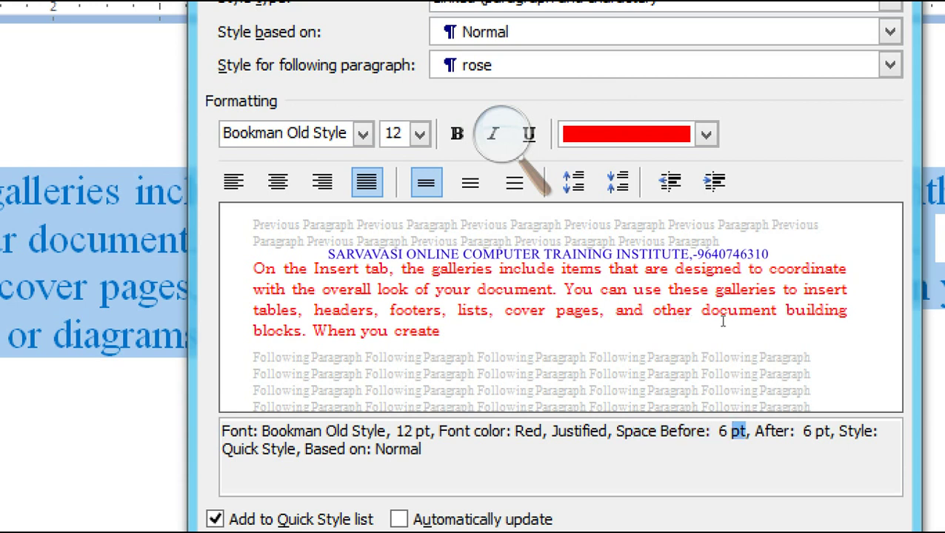
pyautogui.doubleClick(821, 432)
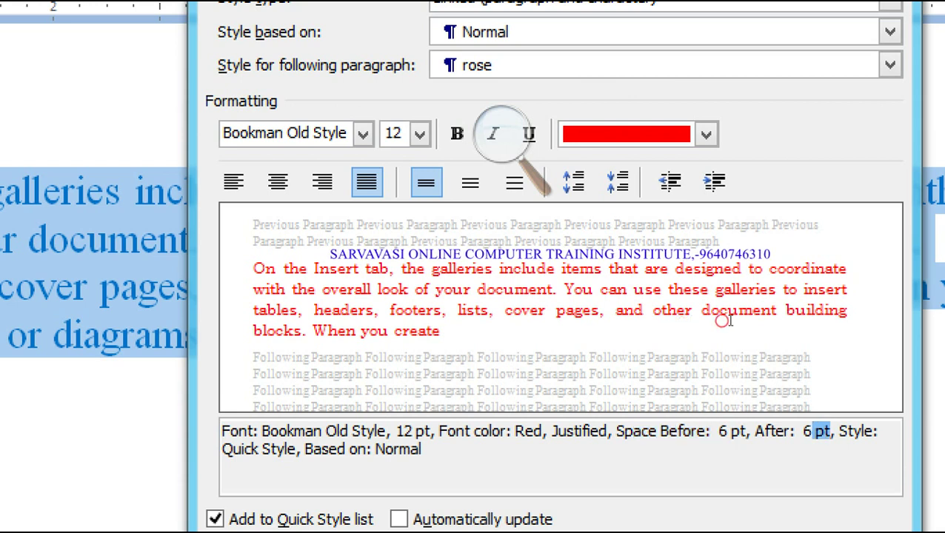
pyautogui.click(620, 194)
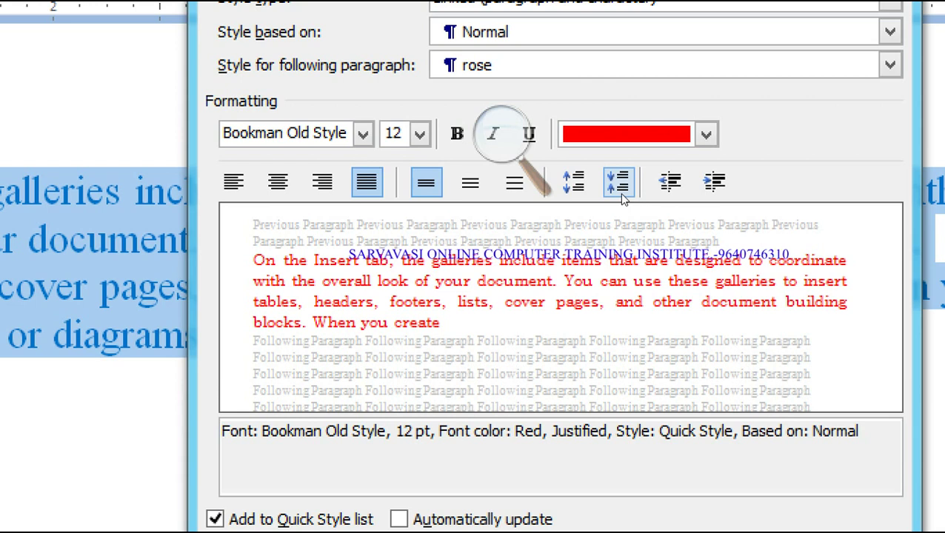
pyautogui.click(574, 182)
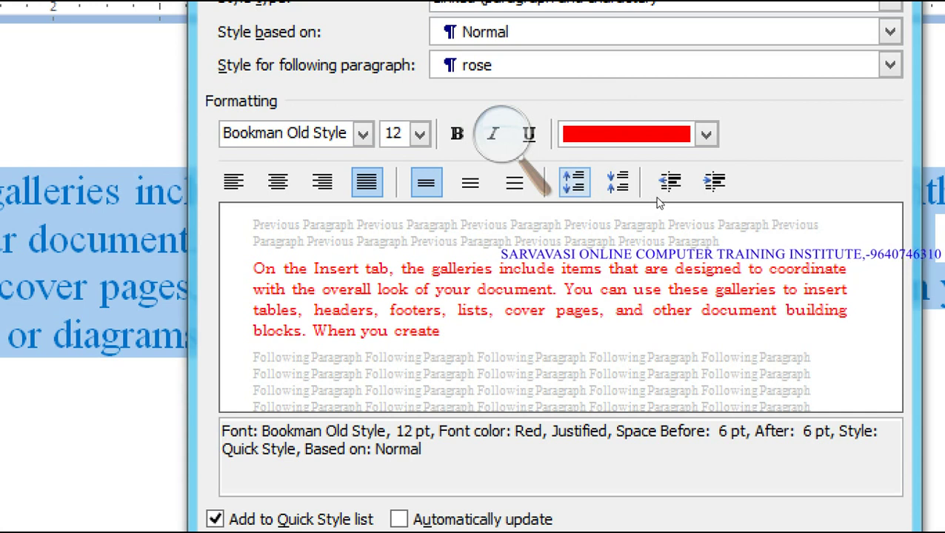
pyautogui.click(673, 195)
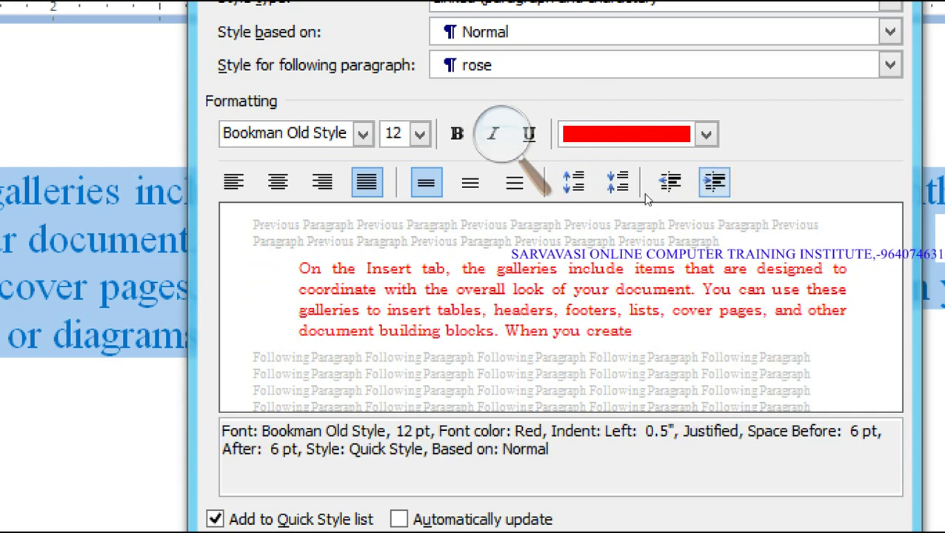
# - Toggle the left indent between 0, 0.5 and 1 inch, finishing at 1 inch
pyautogui.click(646, 196)
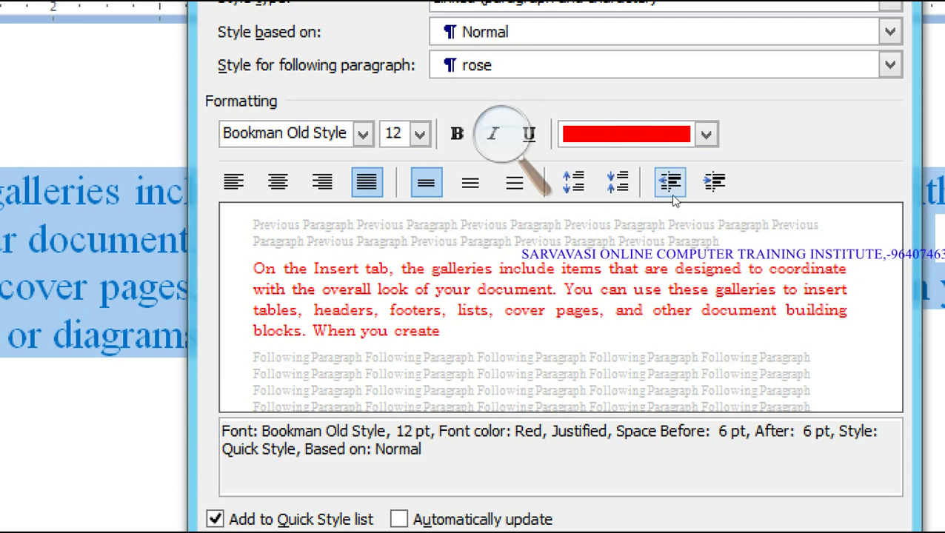
pyautogui.click(673, 195)
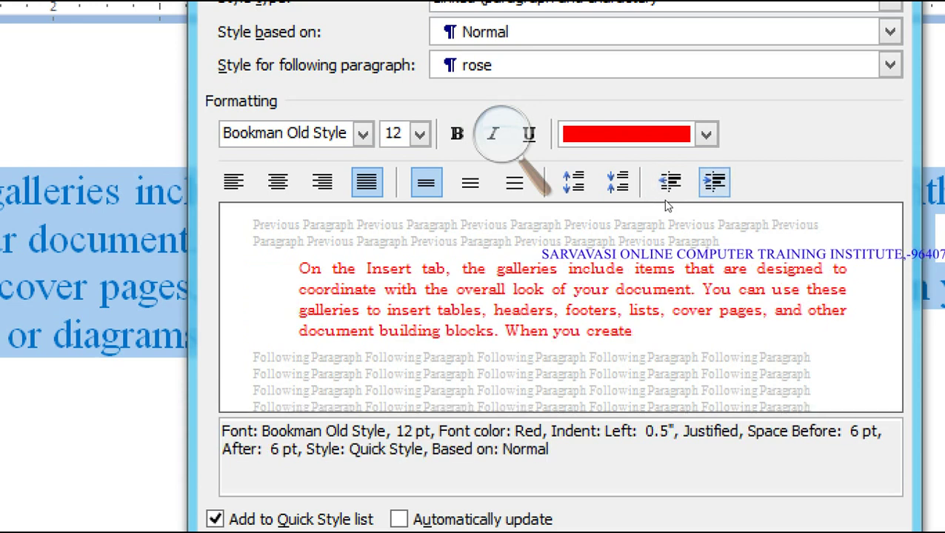
pyautogui.click(666, 201)
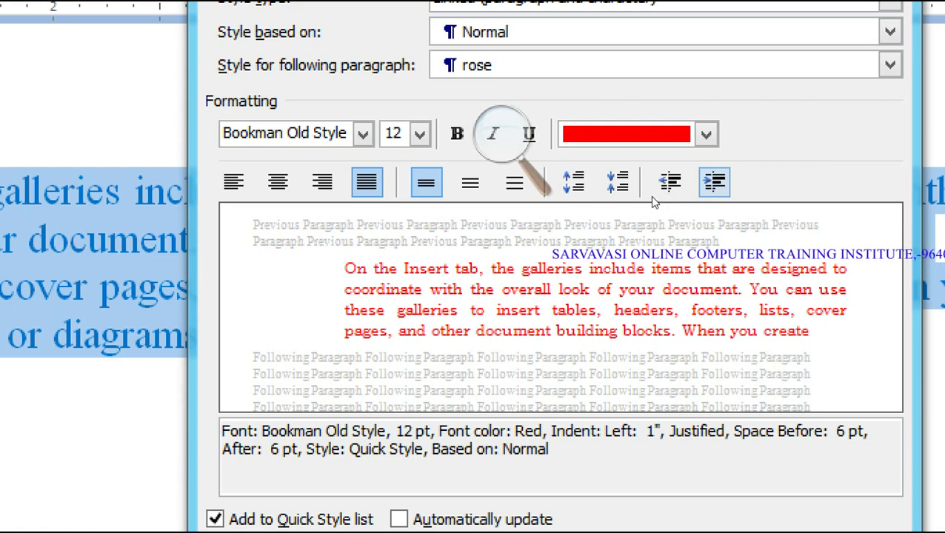
pyautogui.click(653, 199)
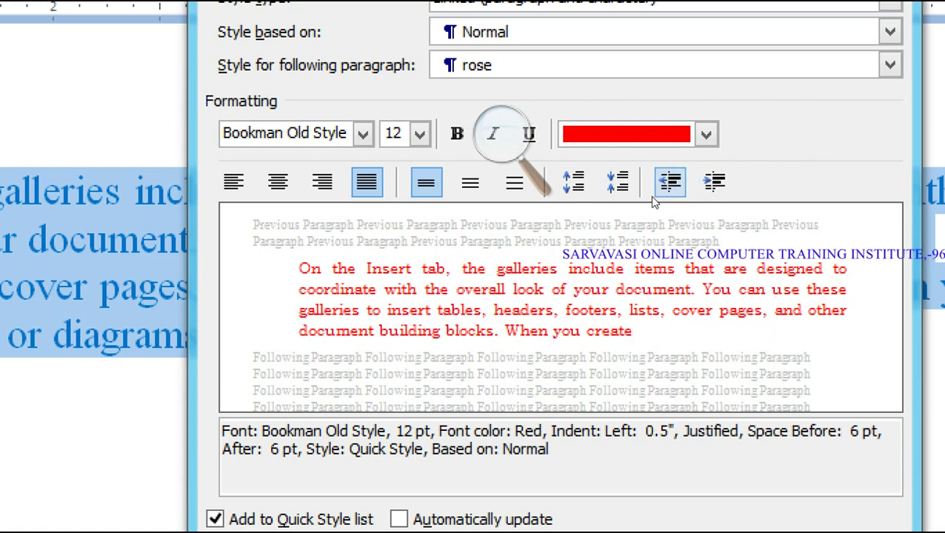
pyautogui.click(653, 198)
pyautogui.click(715, 182)
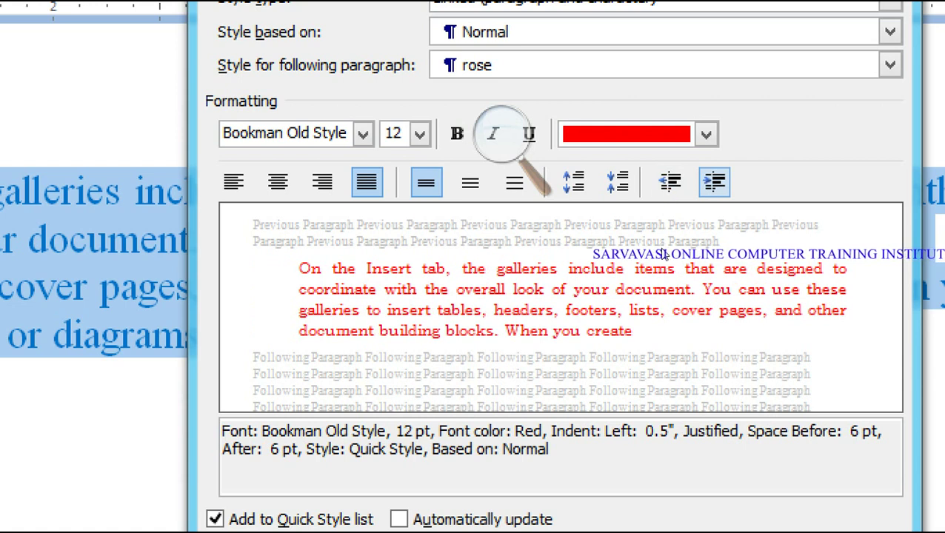
pyautogui.click(677, 197)
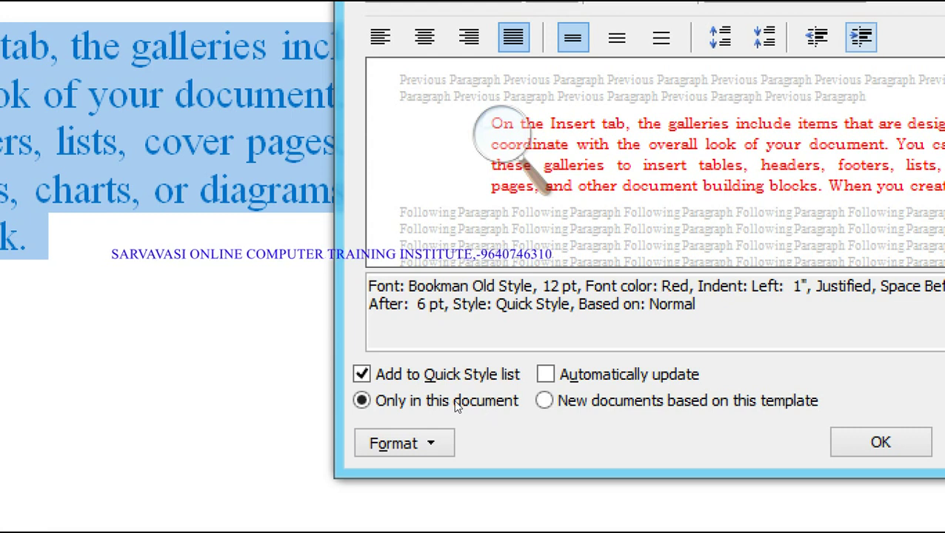
# - Choose Paragraph from the style dialog's Format list (alt+O) for the rose style
pyautogui.hotkey('alt', 'o')
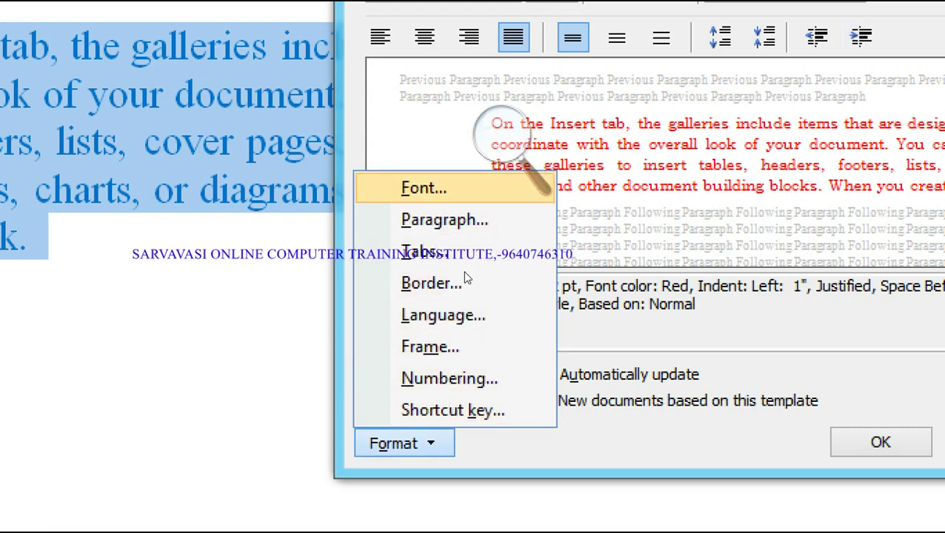
pyautogui.press('Down')
pyautogui.press('Down')
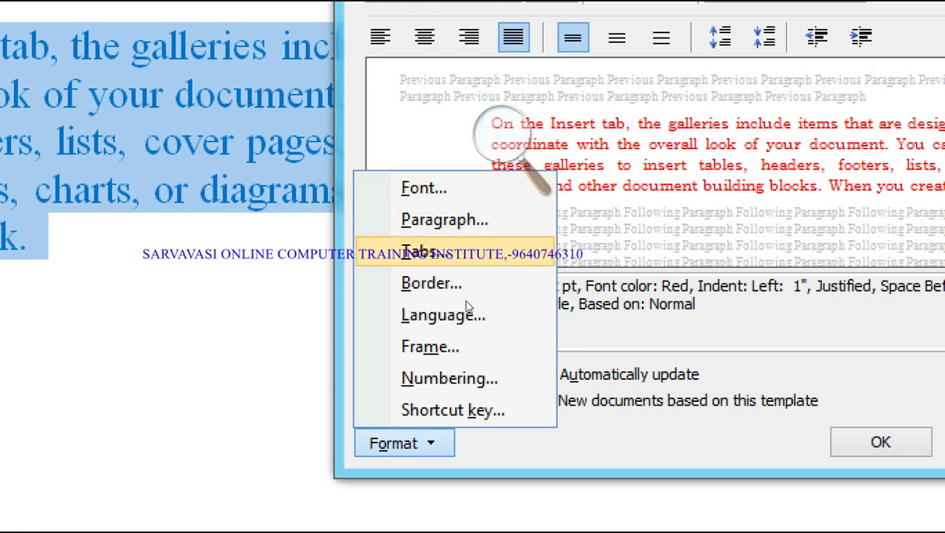
pyautogui.press('Down')
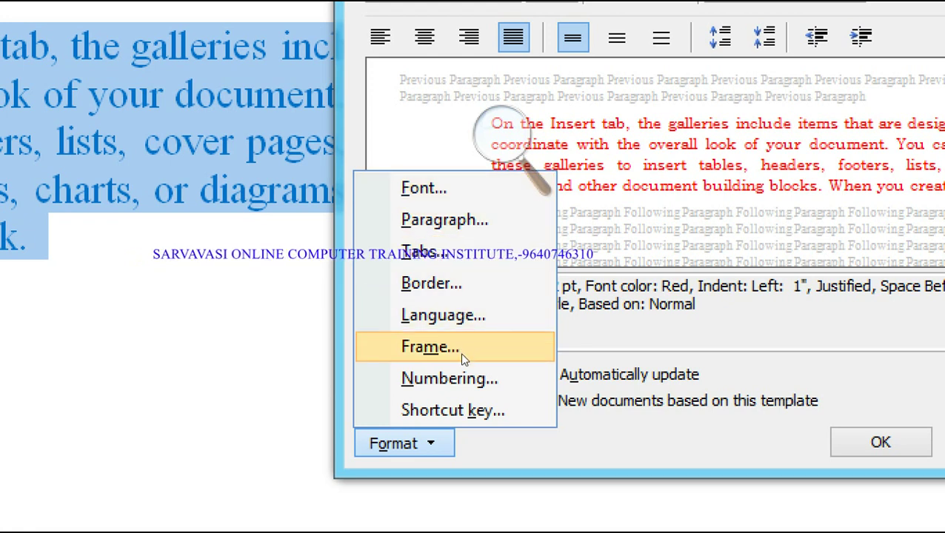
pyautogui.press('Down')
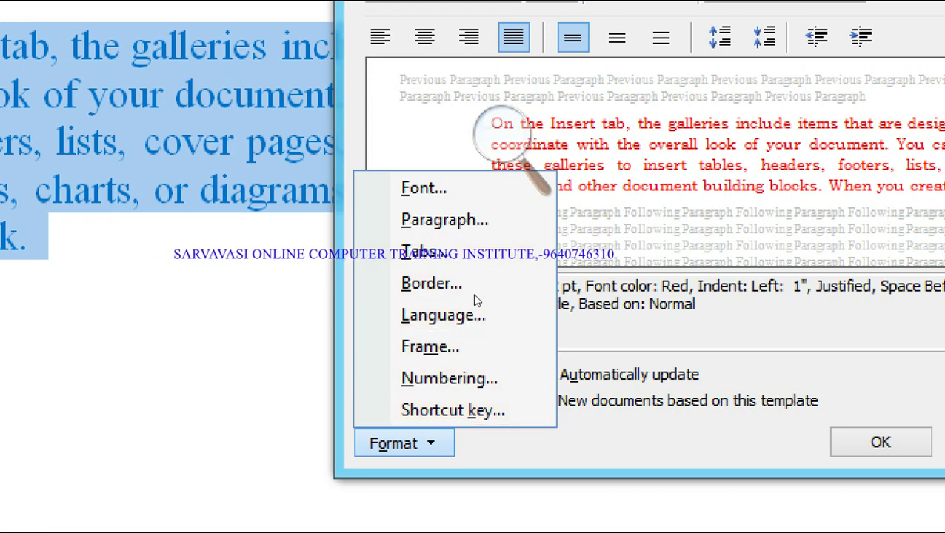
pyautogui.press('Up')
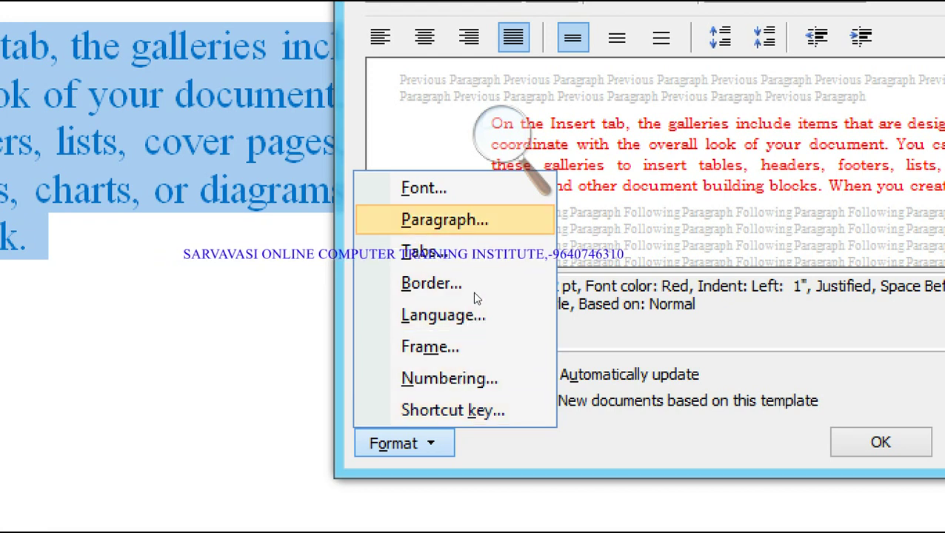
pyautogui.press('Return')
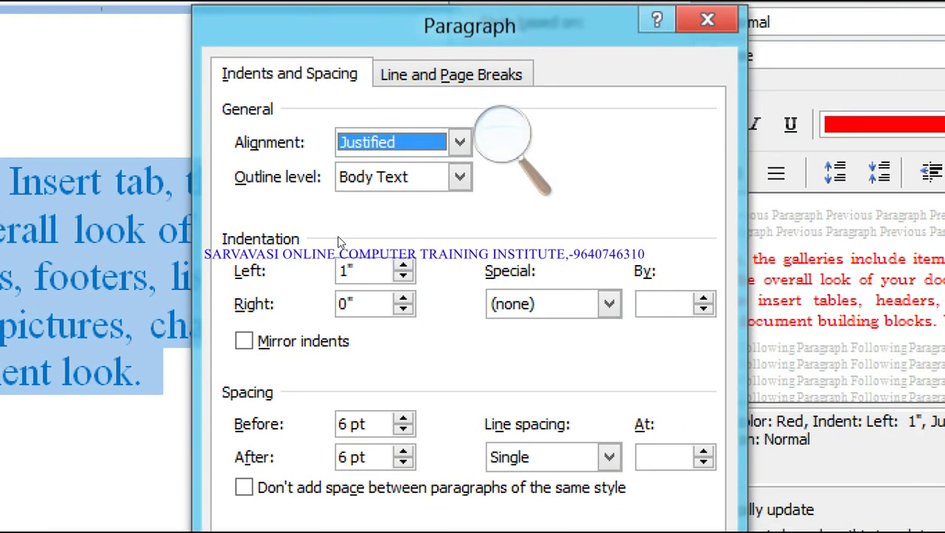
# - Set a 0.5-inch right indent and a 0.5-inch First line special indent, then confirm
pyautogui.press('Tab')
pyautogui.press('Tab')
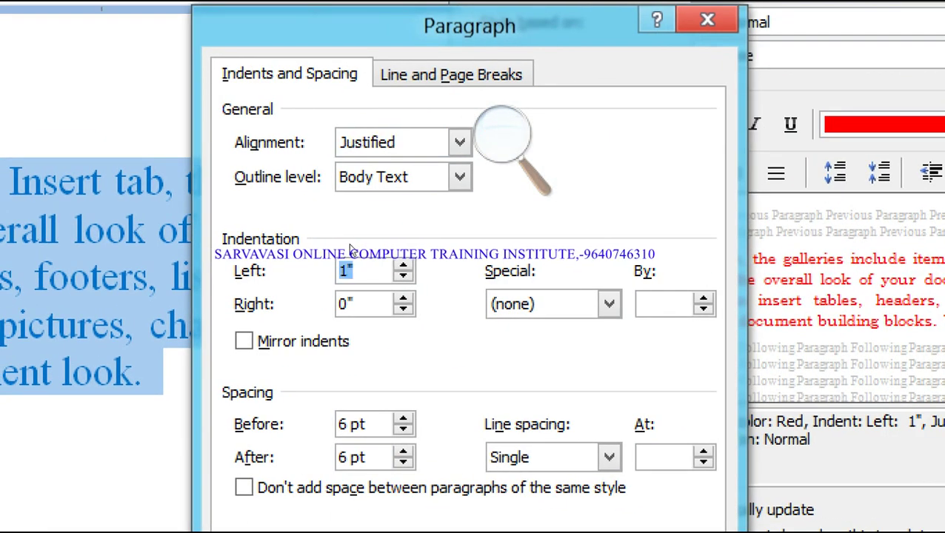
pyautogui.press('Tab')
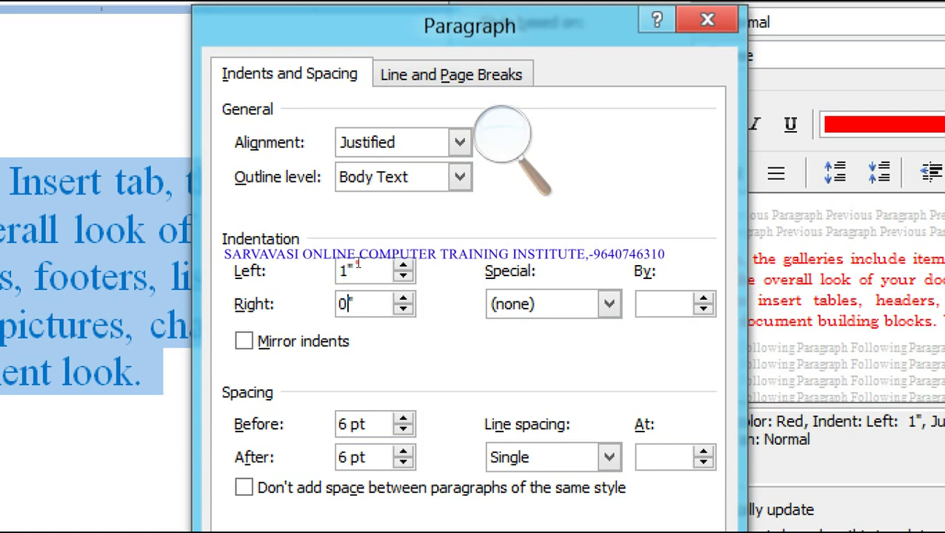
pyautogui.write('0.')
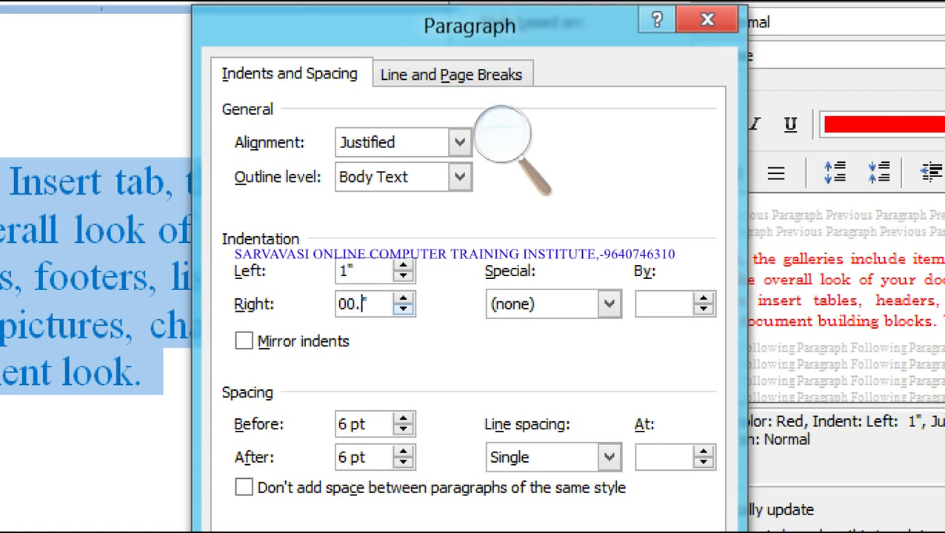
pyautogui.press('BackSpace')
pyautogui.press('BackSpace')
pyautogui.write('.5')
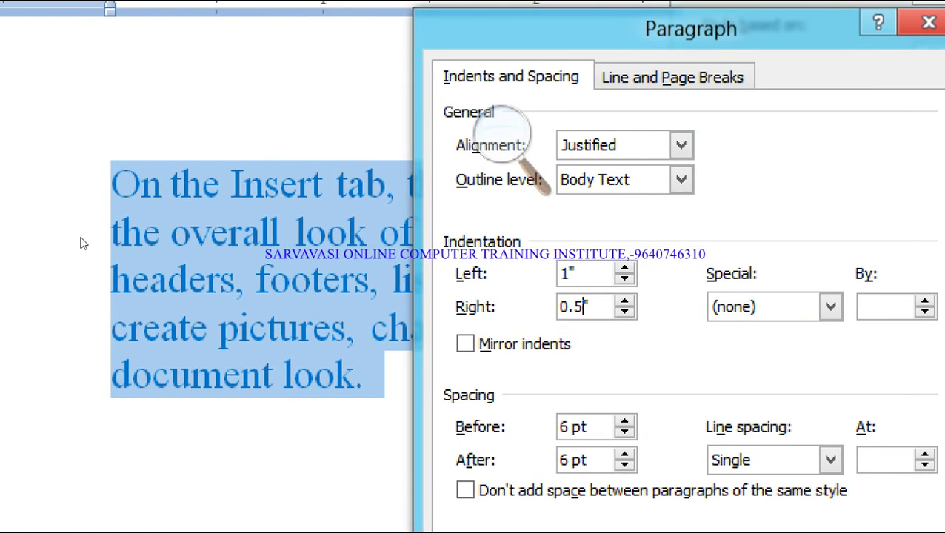
pyautogui.press('Tab')
pyautogui.hotkey('alt', 'Down')
pyautogui.press('Down')
pyautogui.press('Return')
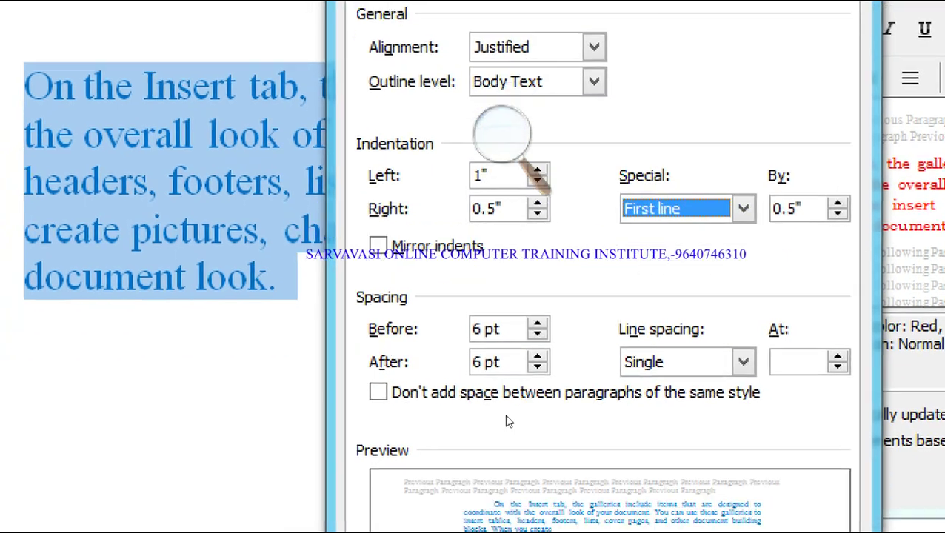
pyautogui.press('Return')
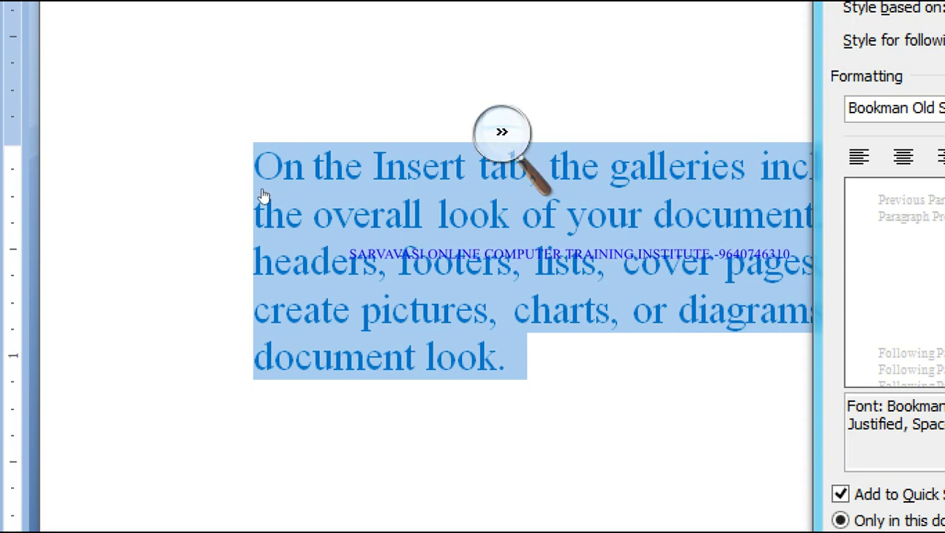
# - Review the rose style's font settings, close them unchanged, and reopen the Format options list
pyautogui.click(493, 152)
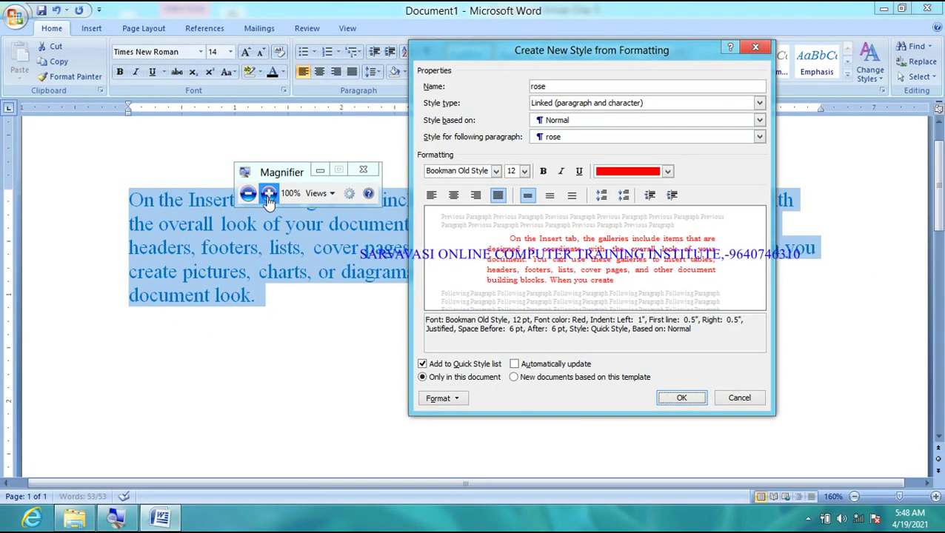
pyautogui.click(268, 194)
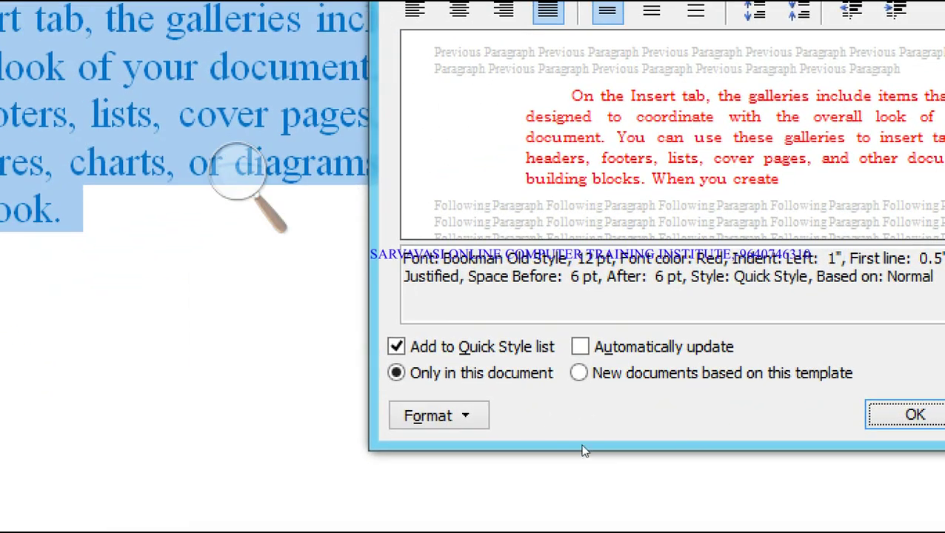
pyautogui.click(463, 413)
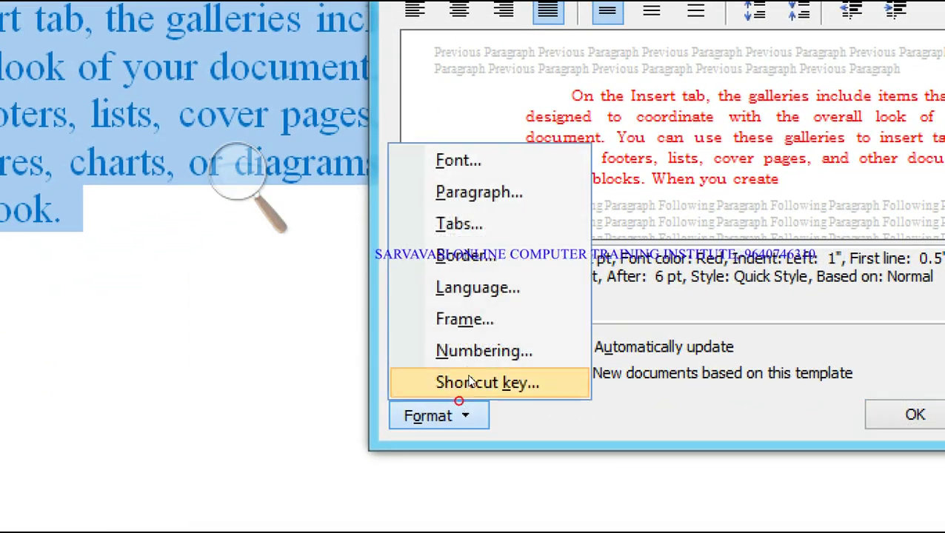
pyautogui.click(480, 276)
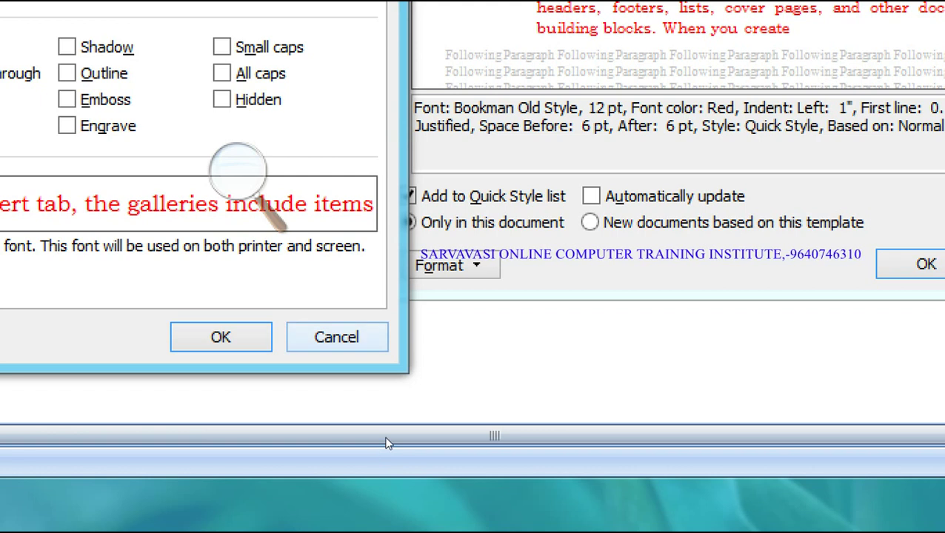
pyautogui.press('Return')
pyautogui.click(448, 323)
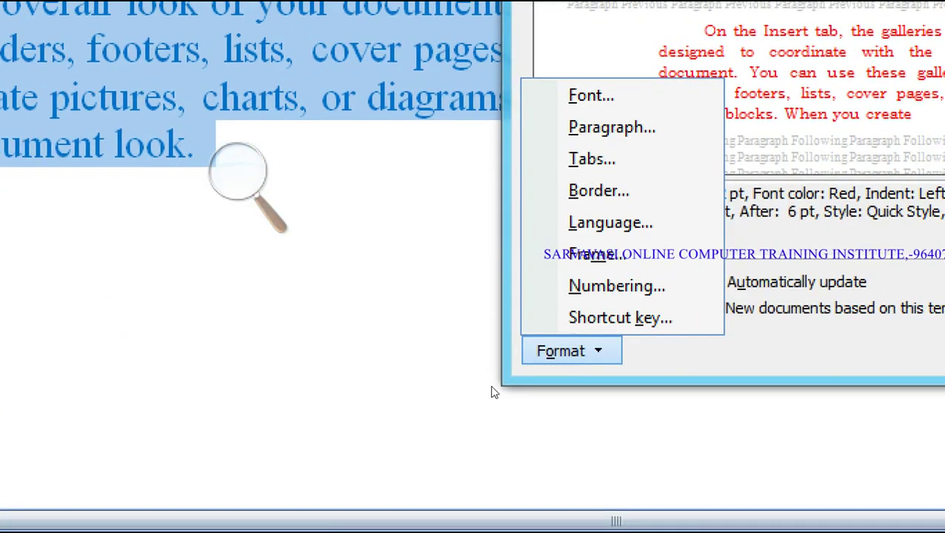
# - Open the Customize Keyboard dialog for the rose style through Format > Shortcut key
pyautogui.press('Up')
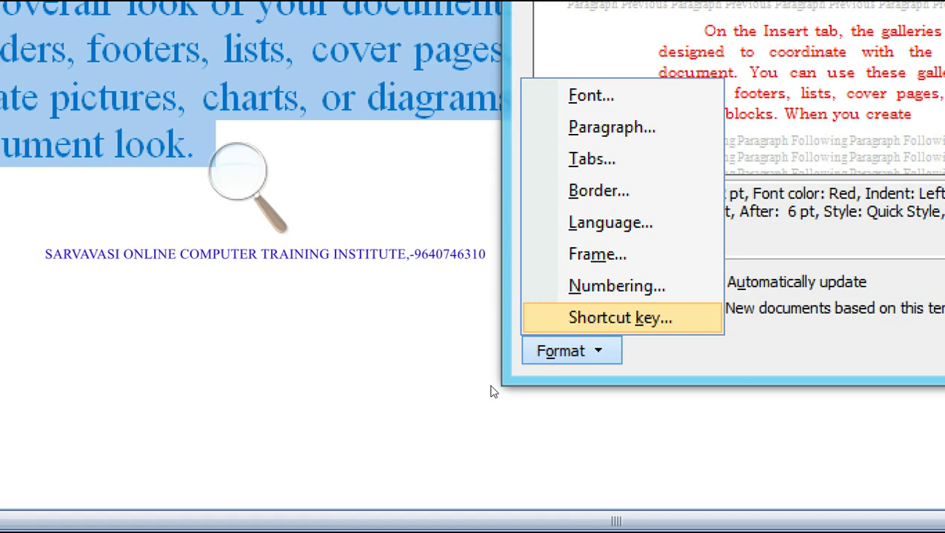
pyautogui.click(238, 172)
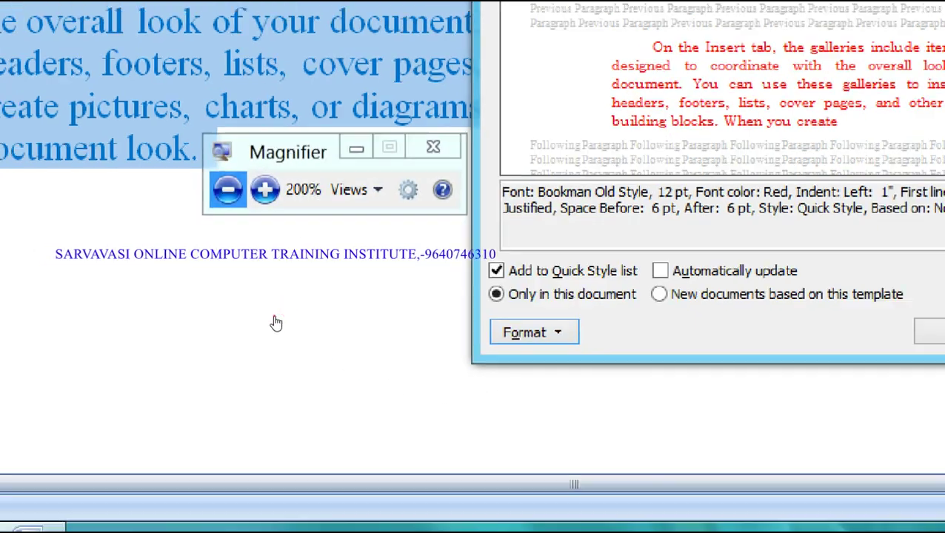
pyautogui.click(228, 190)
pyautogui.click(312, 380)
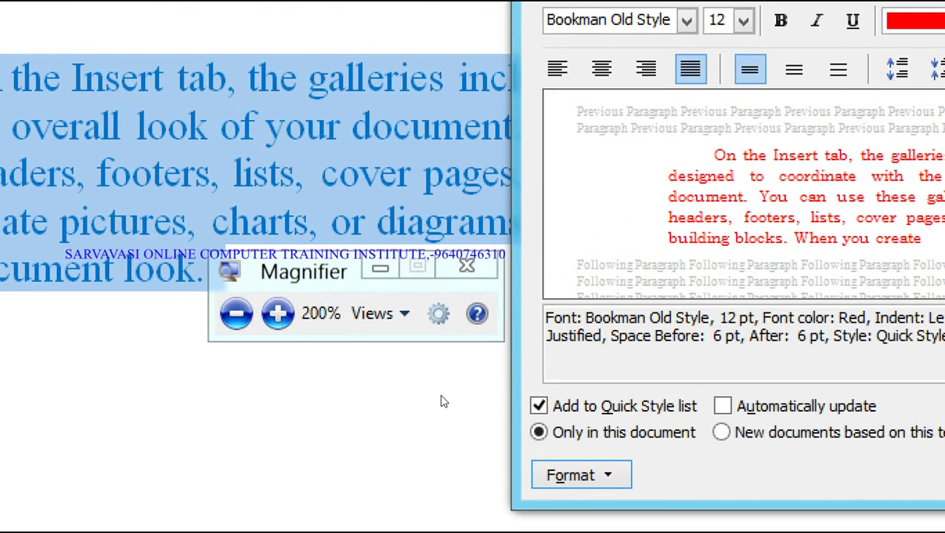
pyautogui.hotkey('alt', 'o')
pyautogui.press('Up')
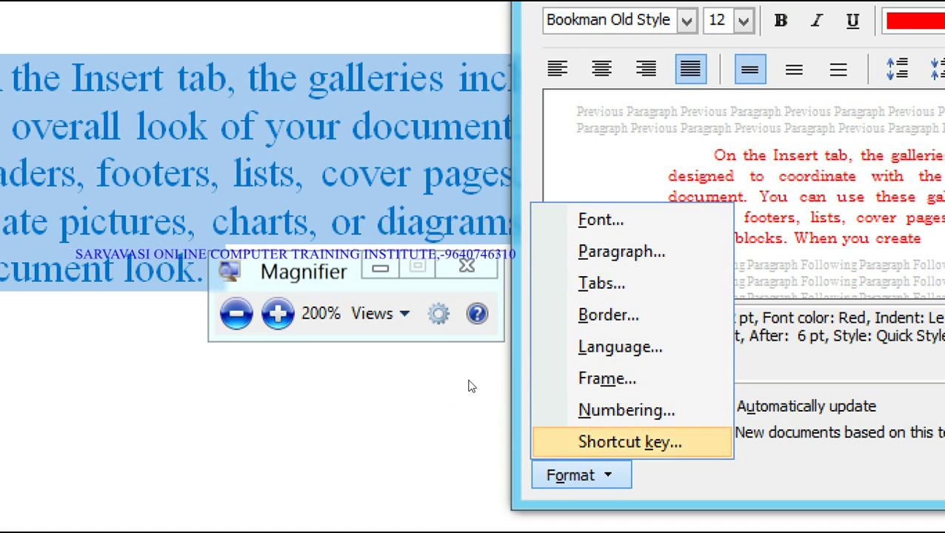
pyautogui.press('Return')
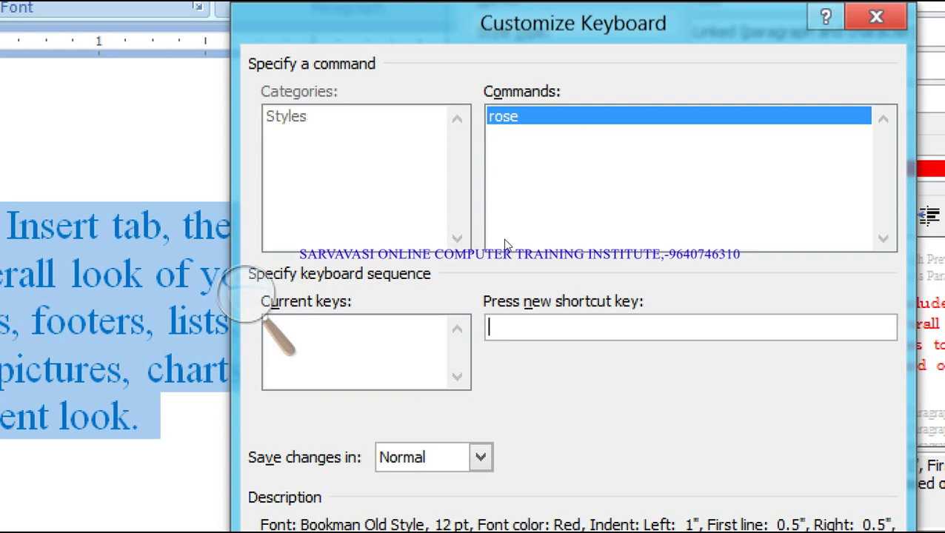
# - Assign Alt+Ctrl+Shift+G and Alt+Ctrl+Shift+F to rose, check both in the list, and close
pyautogui.hotkey('ctrl', 'alt', 'shift', 'g')
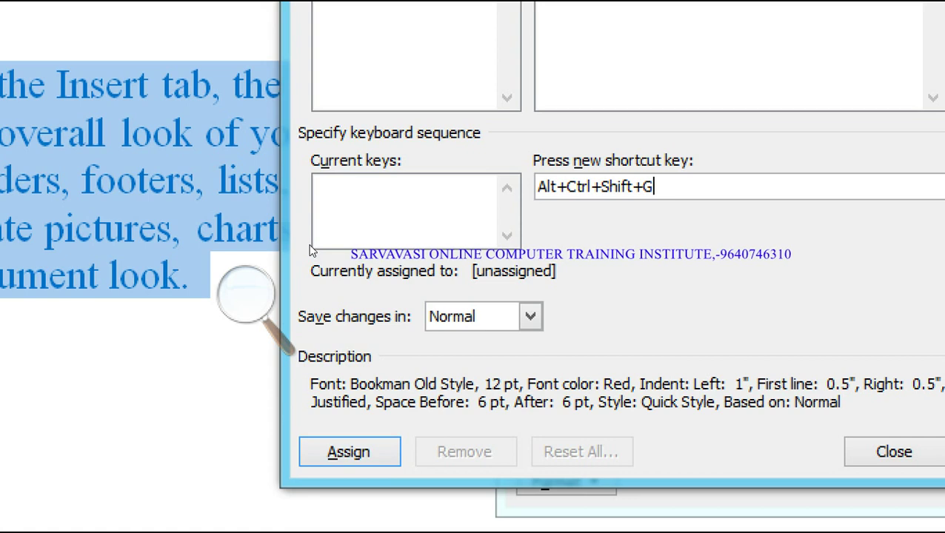
pyautogui.press('Return')
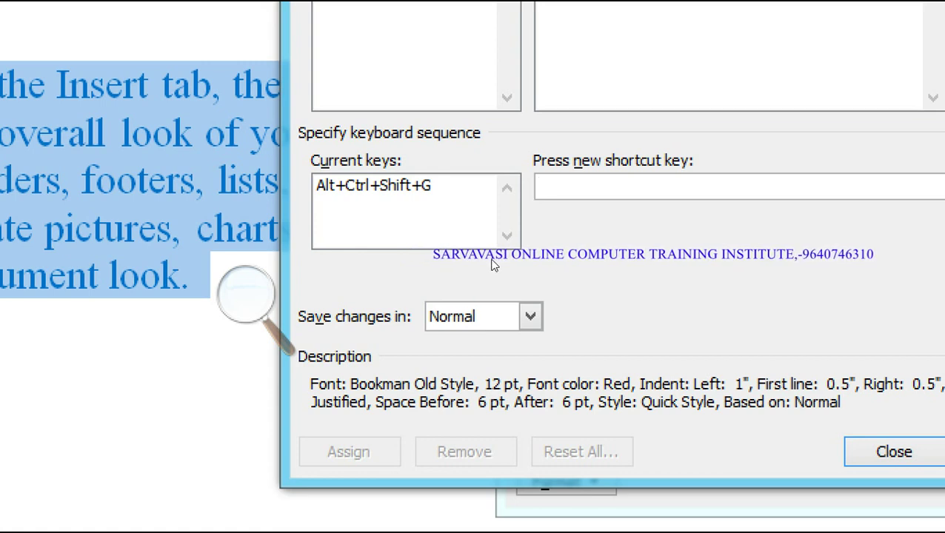
pyautogui.hotkey('ctrl', 'alt', 'shift', 'f')
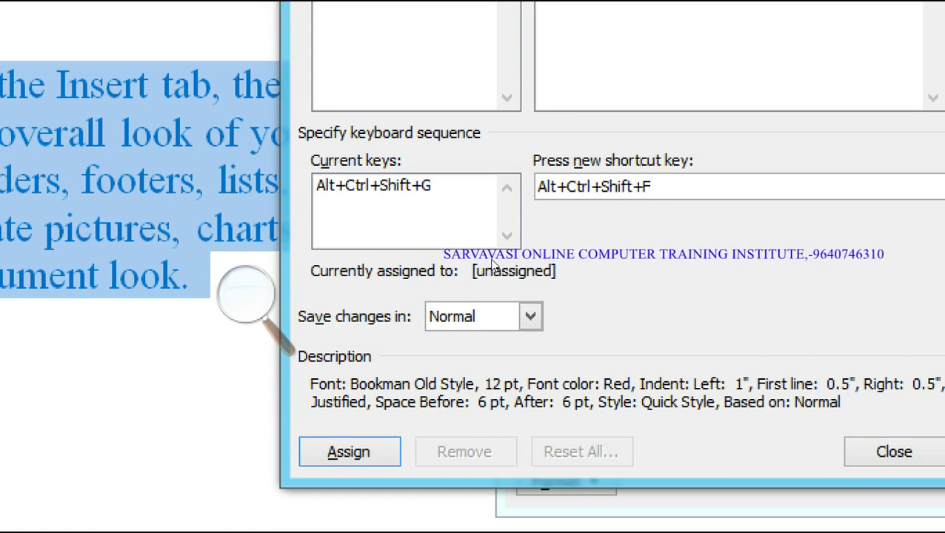
pyautogui.press('Return')
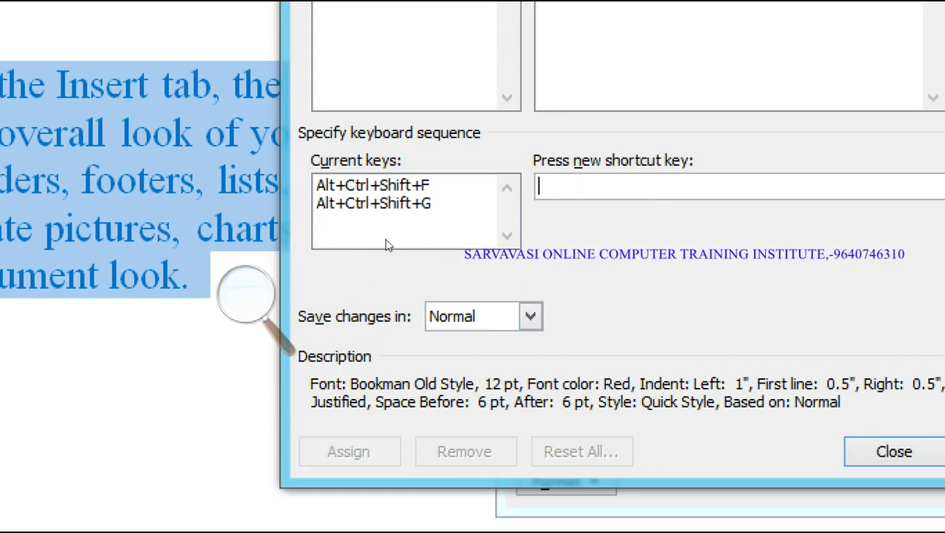
pyautogui.click(381, 243)
pyautogui.press('Down')
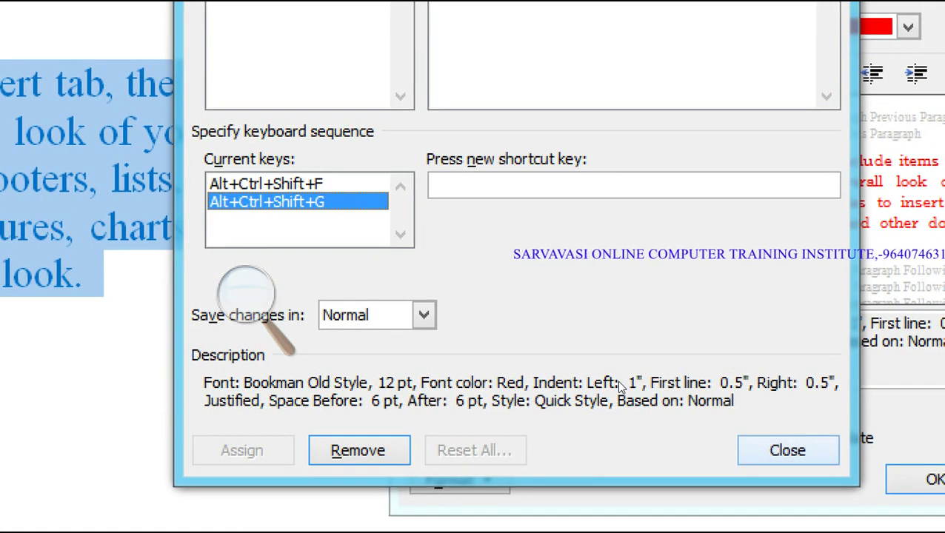
pyautogui.press('Escape')
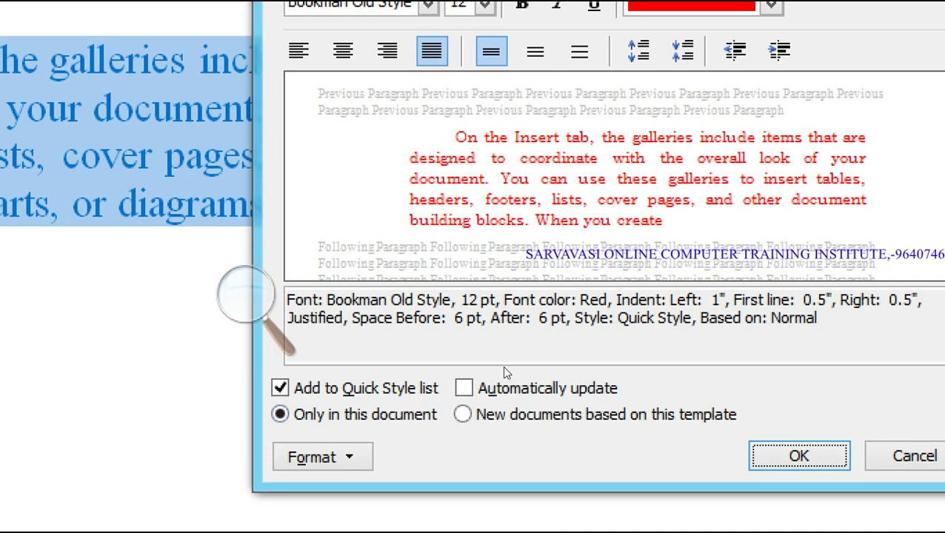
# - Make rose auto-update, save it to the template for new documents, and confirm the style
pyautogui.click(545, 386)
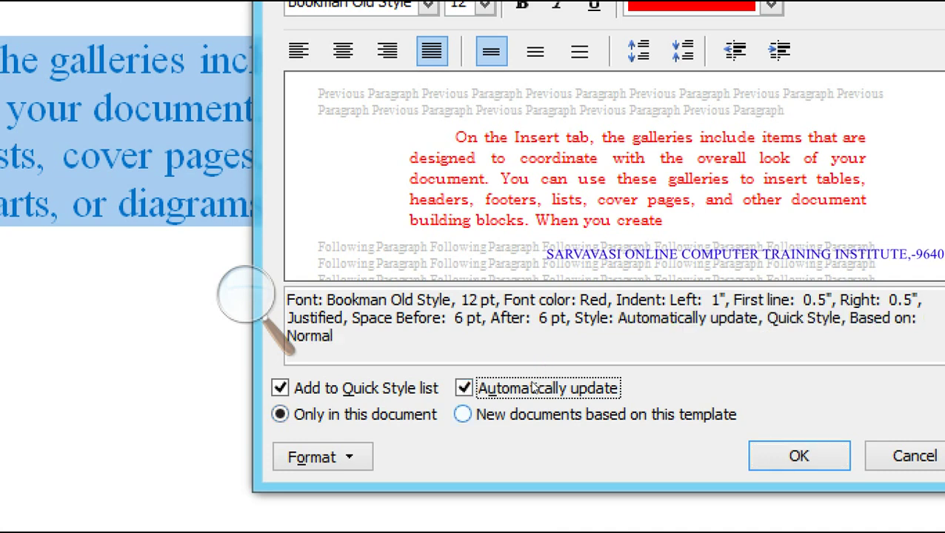
pyautogui.press('Tab')
pyautogui.press('Down')
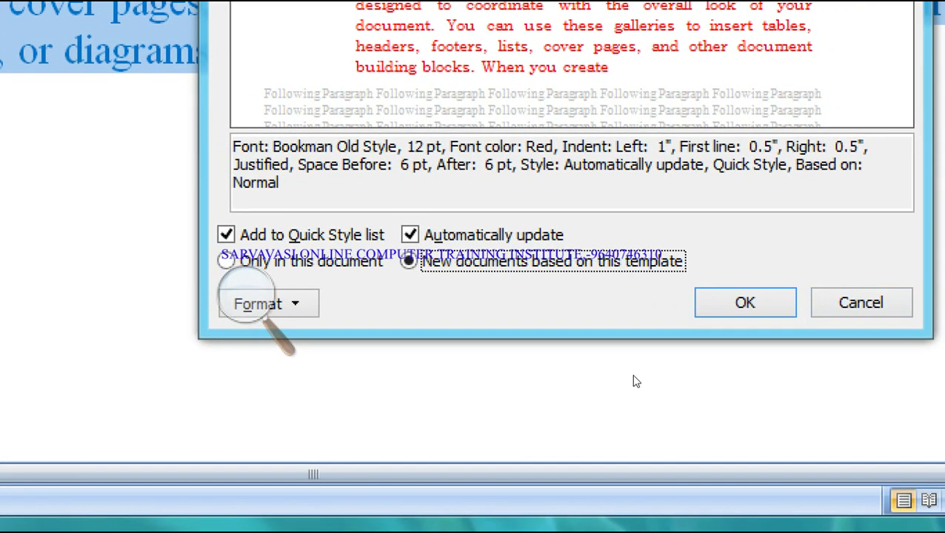
pyautogui.press('super+minus')
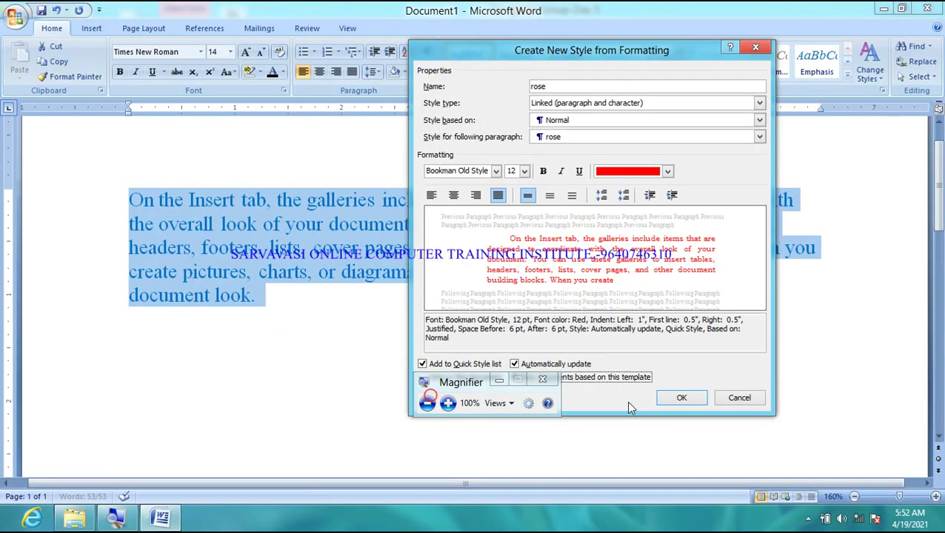
pyautogui.click(679, 400)
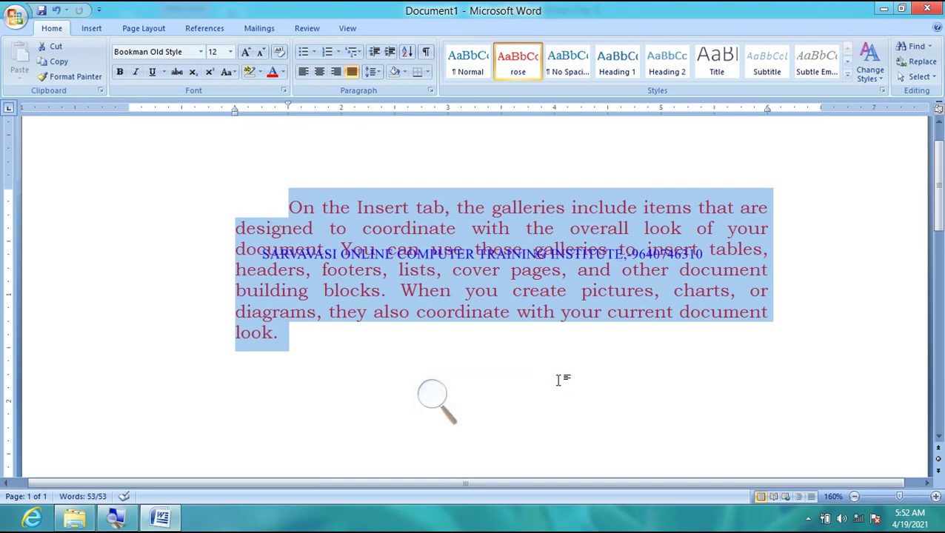
# - Deselect the styled paragraph and create a new blank document
pyautogui.click(351, 410)
pyautogui.scroll(-1, 350, 411)
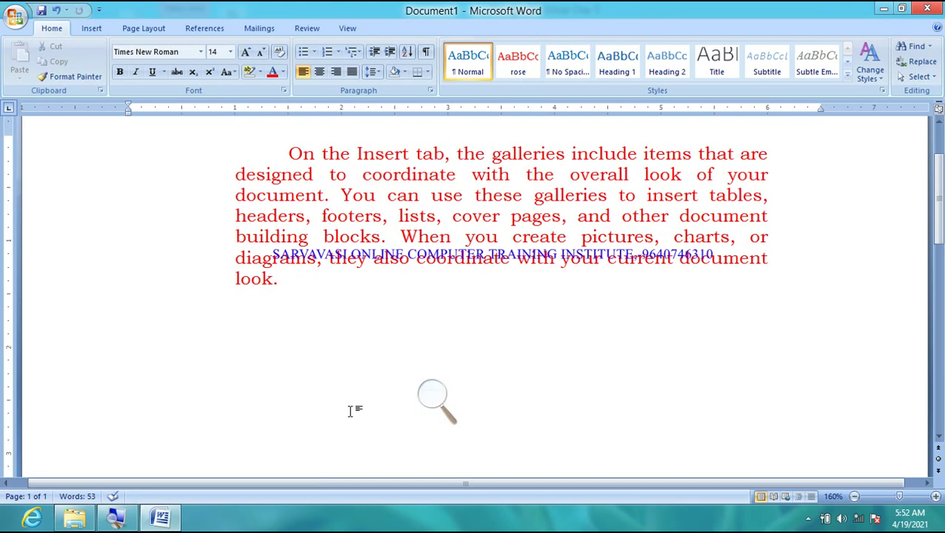
pyautogui.click(15, 17)
pyautogui.click(29, 47)
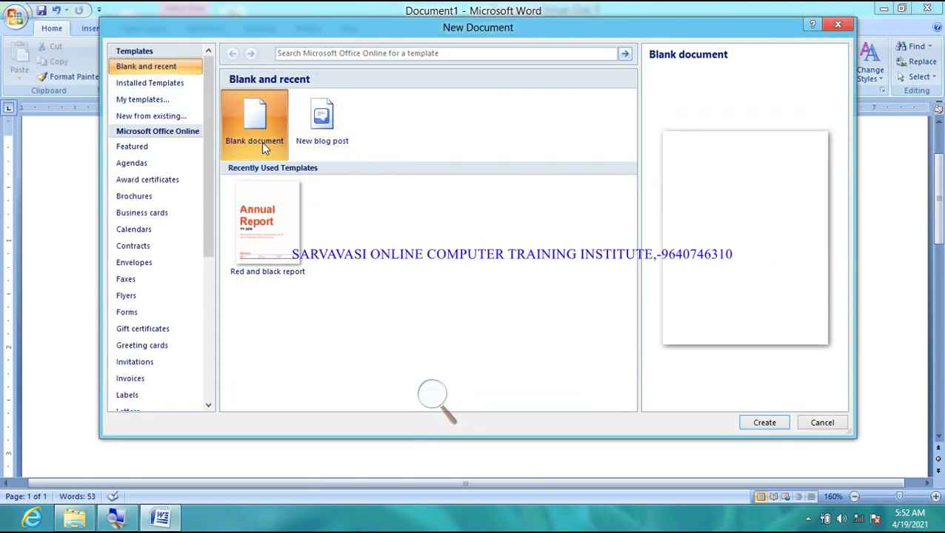
pyautogui.click(765, 423)
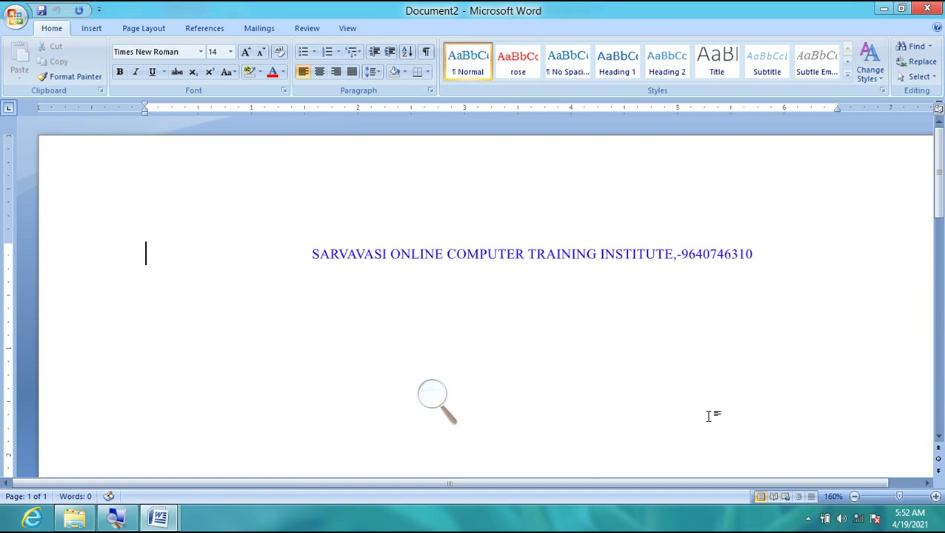
# - Generate sample text with =rand() and select the second paragraph
pyautogui.write('=and(')
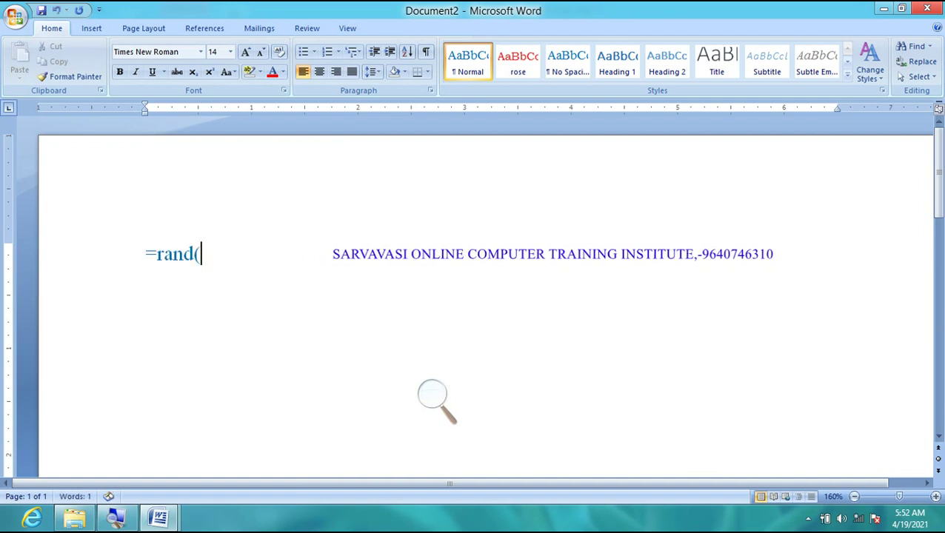
pyautogui.write(')')
pyautogui.press('Return')
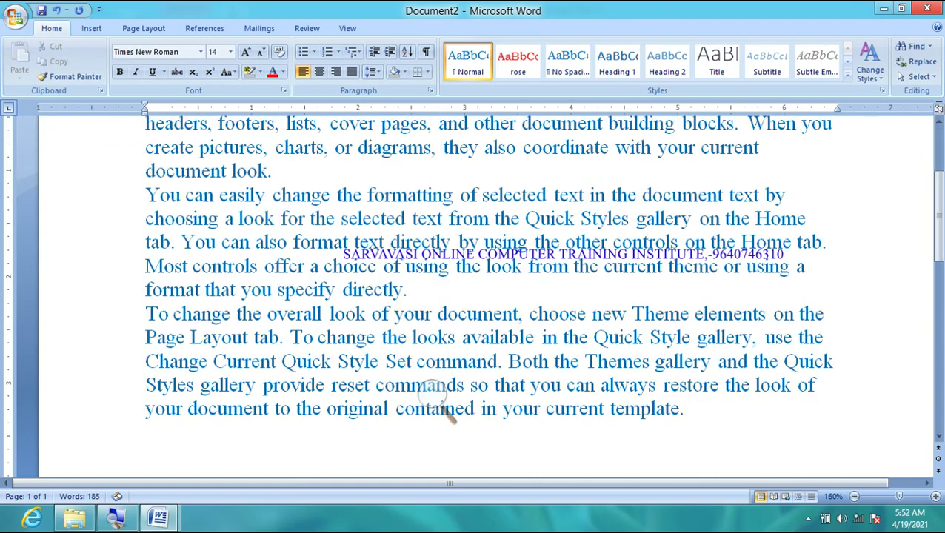
pyautogui.scroll(-2, 768, 370)
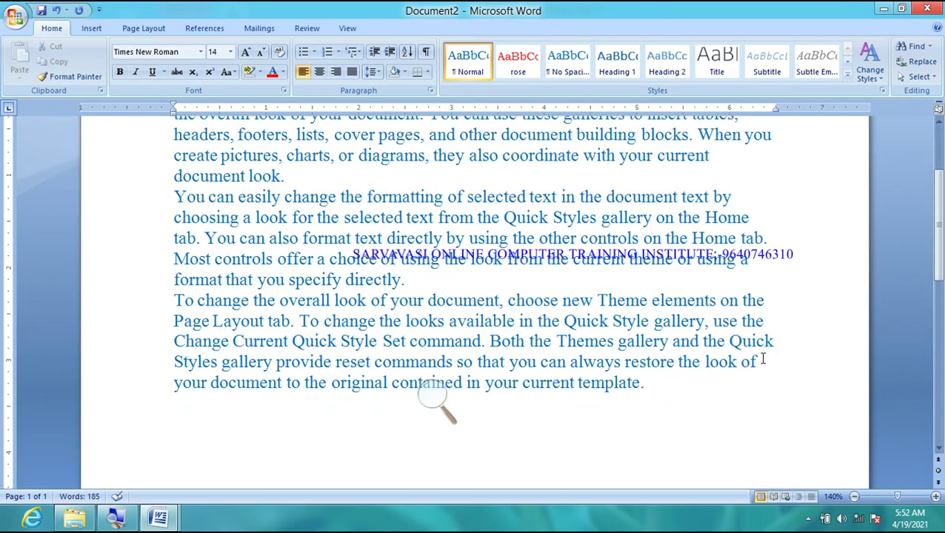
pyautogui.scroll(2, 764, 359)
pyautogui.scroll(-1, 763, 359)
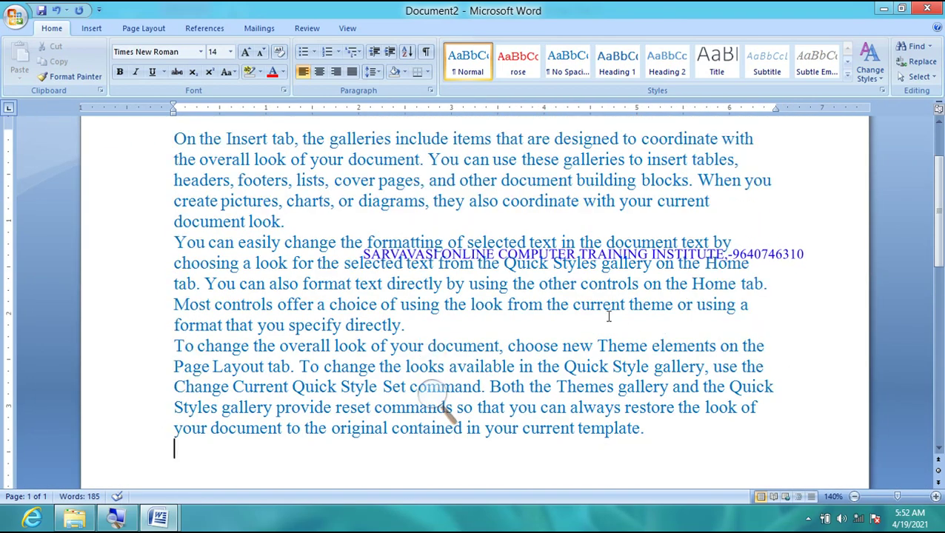
pyautogui.moveTo(422, 326); pyautogui.dragTo(169, 242)
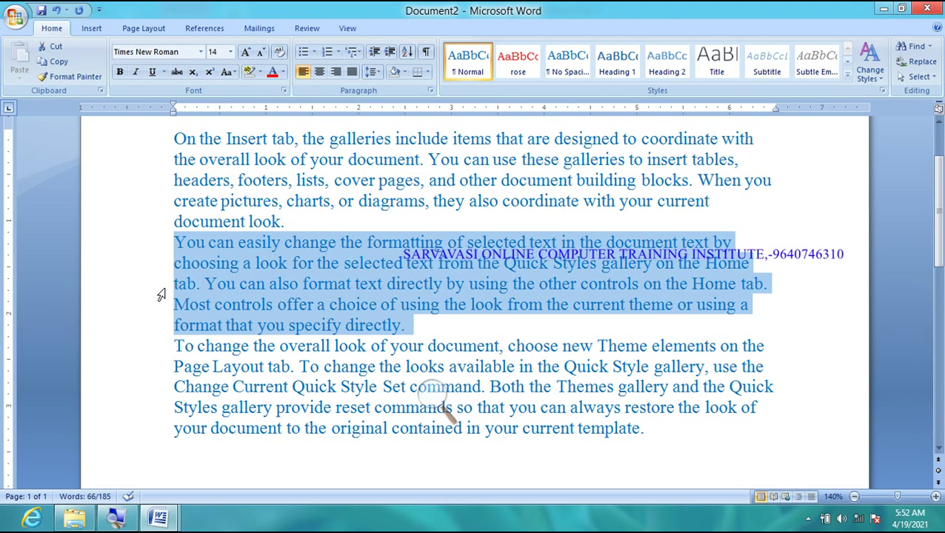
# - Apply rose to the second paragraph with its shortcut, then select the first paragraph
pyautogui.hotkey('ctrl', 'alt', 'r')
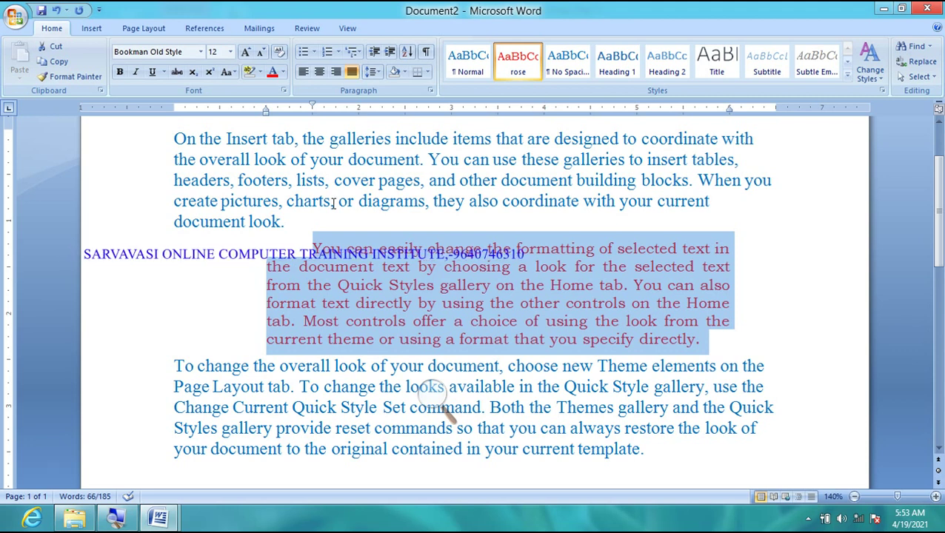
pyautogui.scroll(3, 396, 248)
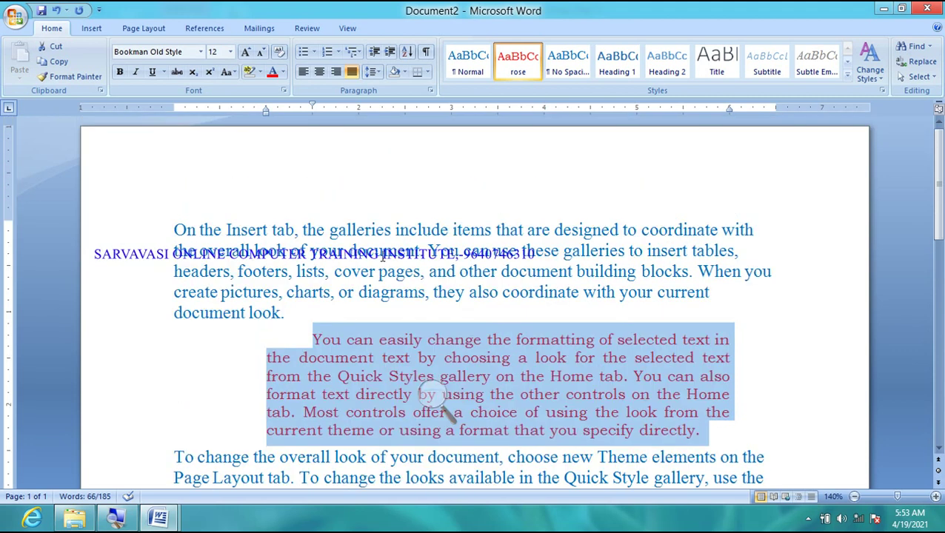
pyautogui.click(306, 315)
pyautogui.moveTo(305, 314); pyautogui.dragTo(175, 231)
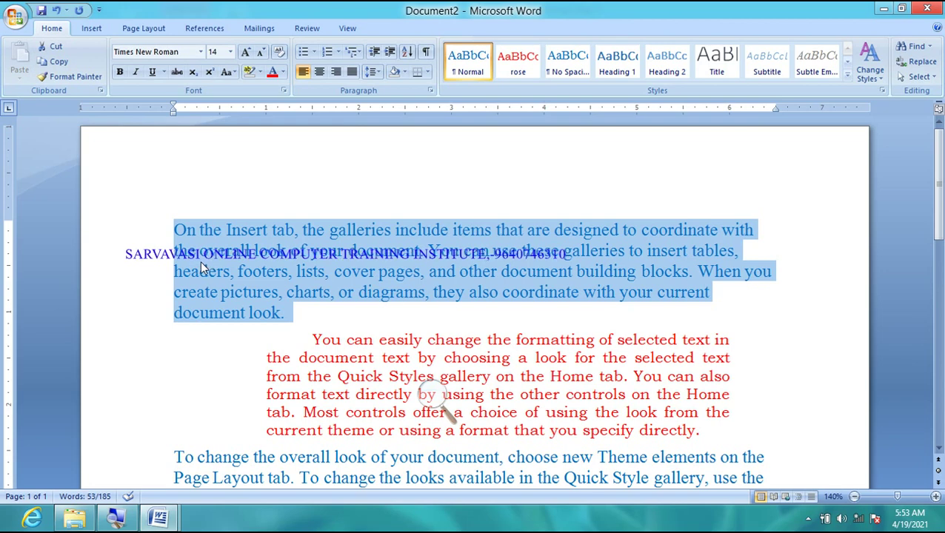
# - Save the first paragraph's formatting as a new quick style named 'door'
pyautogui.click(430, 395)
pyautogui.click(449, 405)
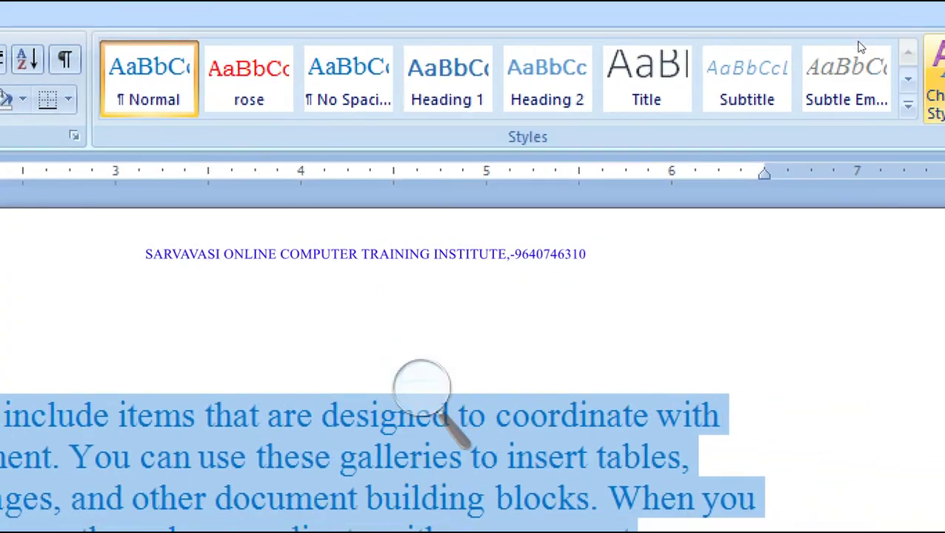
pyautogui.click(849, 85)
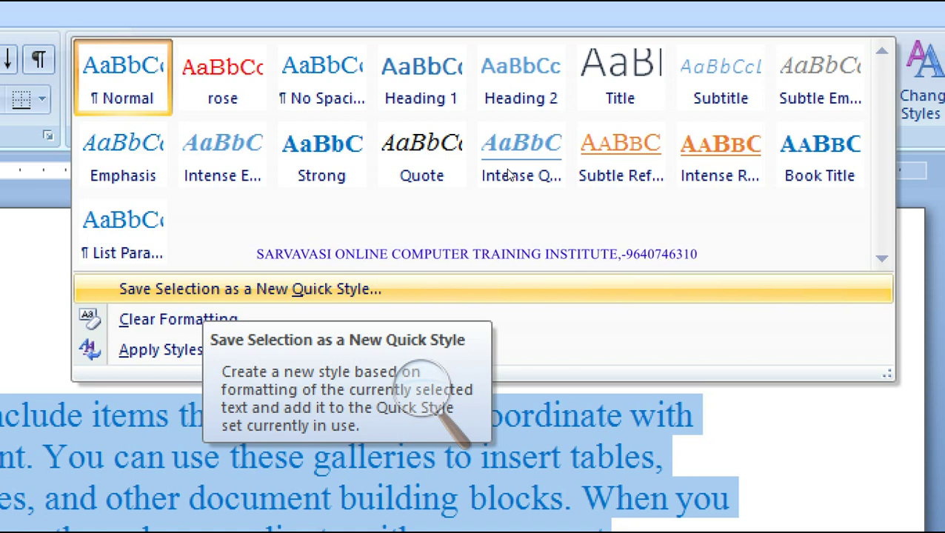
pyautogui.press('Return')
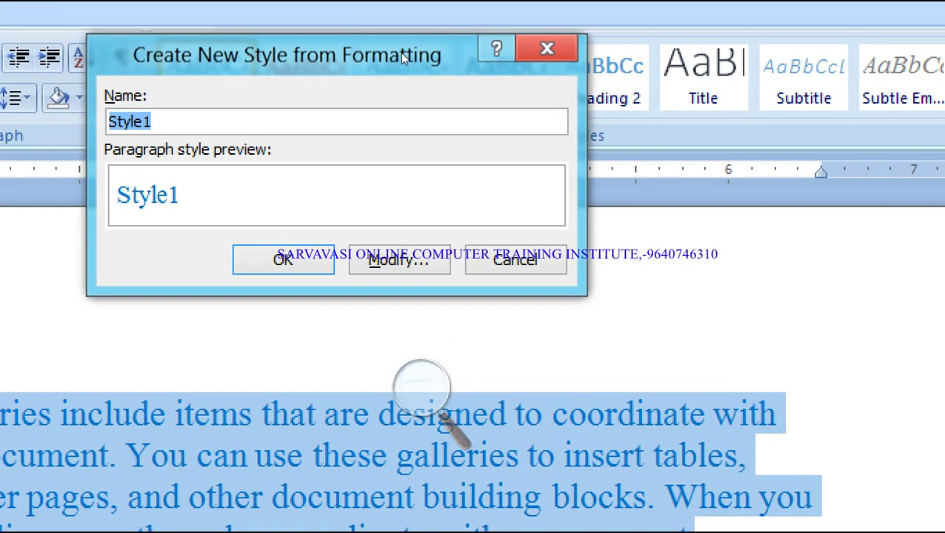
pyautogui.press('BackSpace')
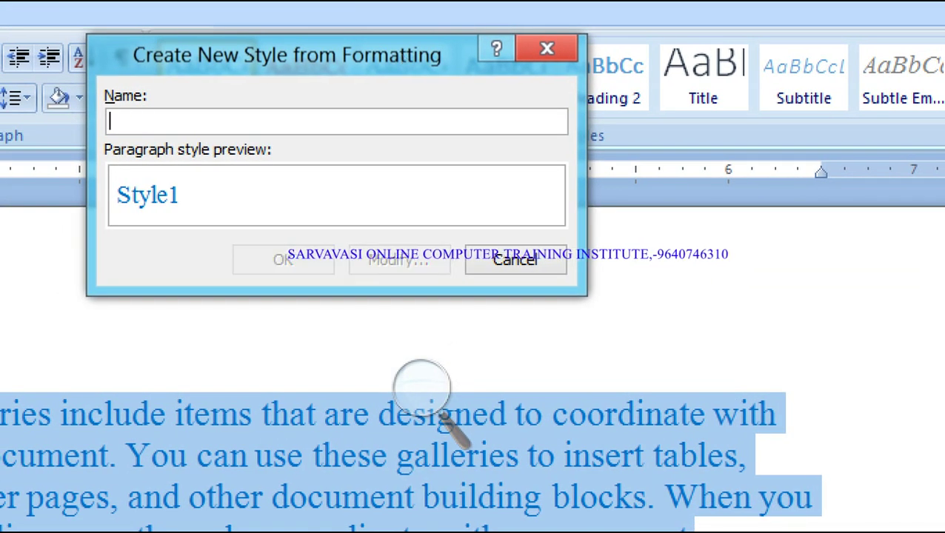
pyautogui.write('w')
pyautogui.press('BackSpace')
pyautogui.write('door')
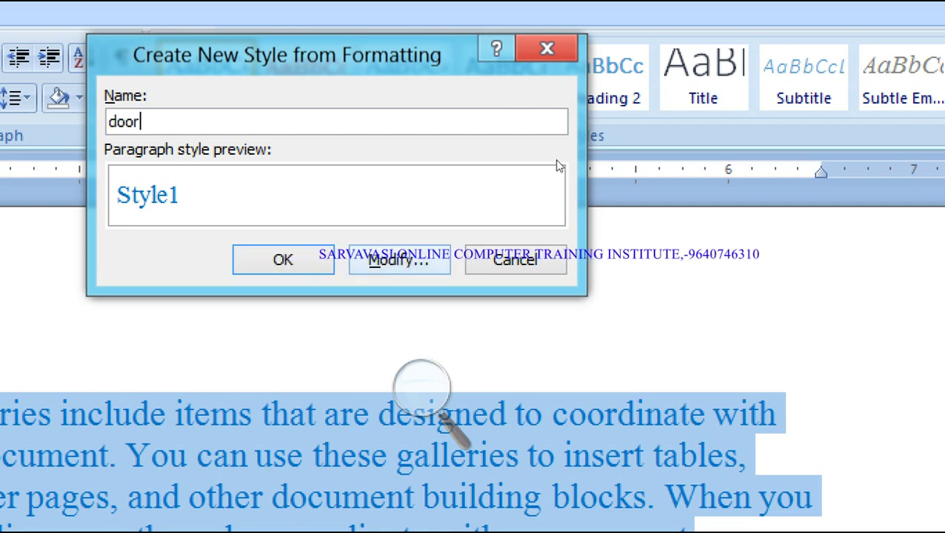
# - Set door's font to bold 16 pt Arial in darker Orange Accent 2
pyautogui.hotkey('alt', 'm')
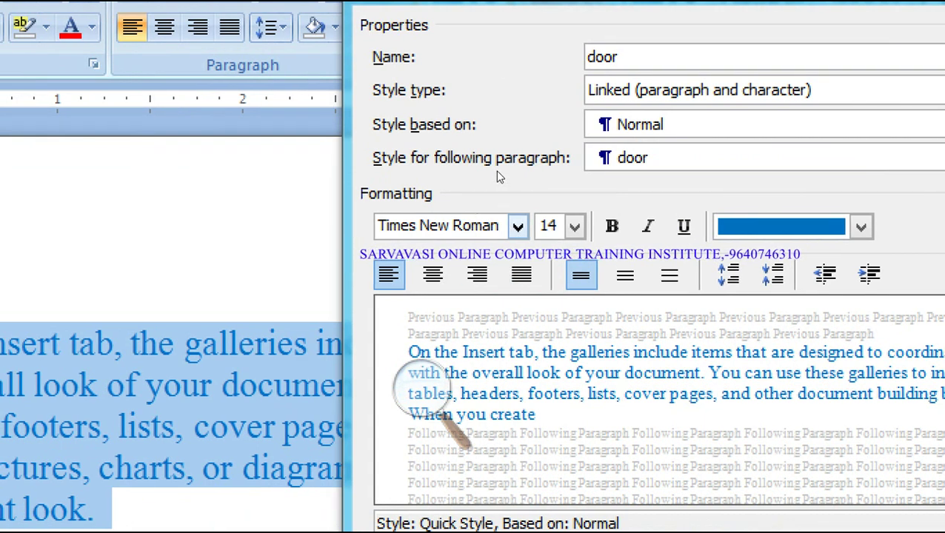
pyautogui.click(518, 226)
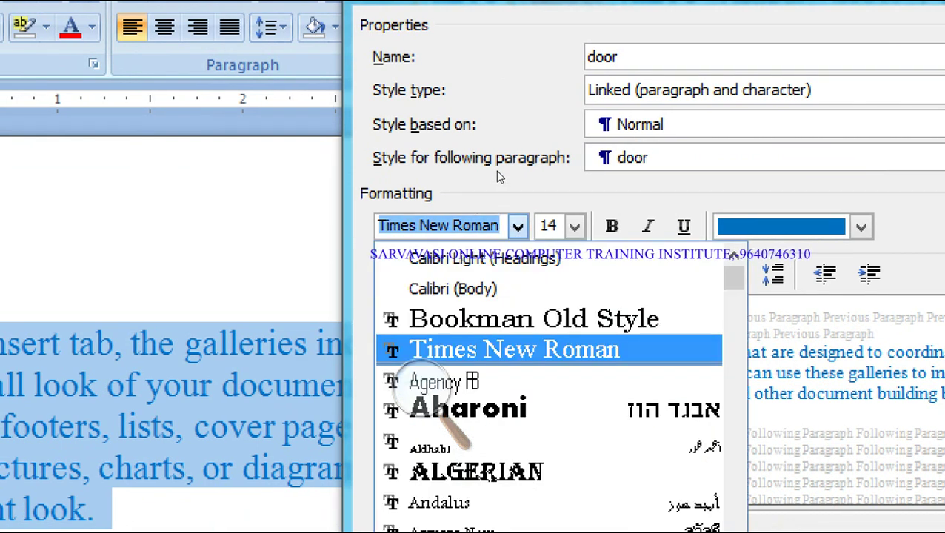
pyautogui.write('Ar')
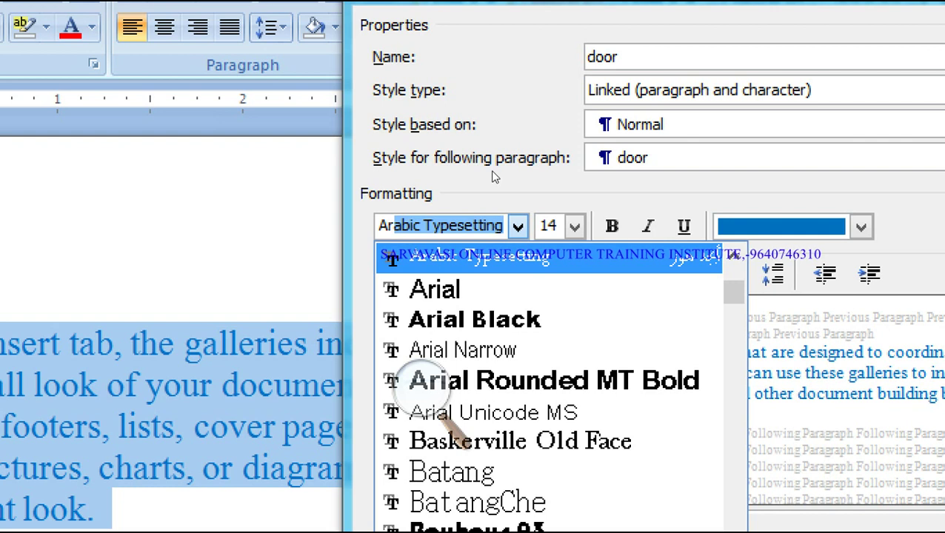
pyautogui.write('ial')
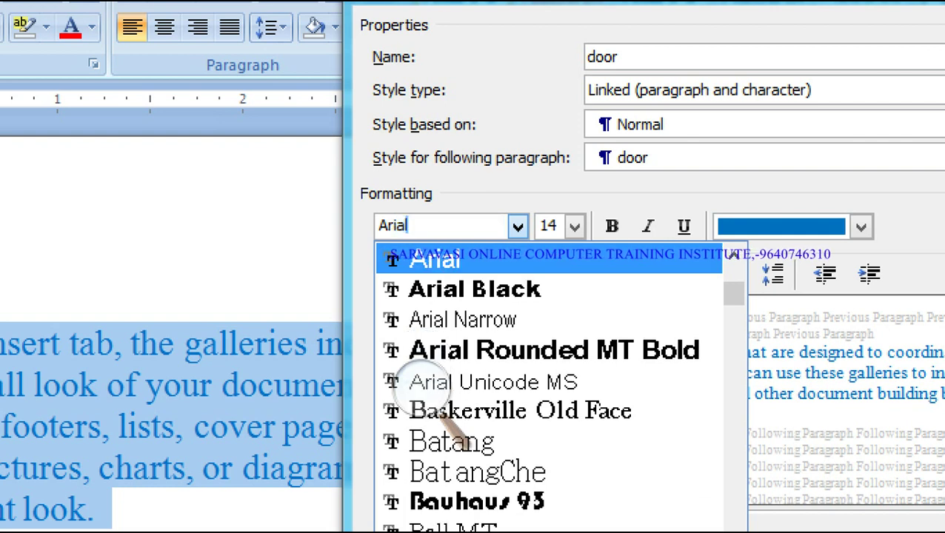
pyautogui.click(493, 185)
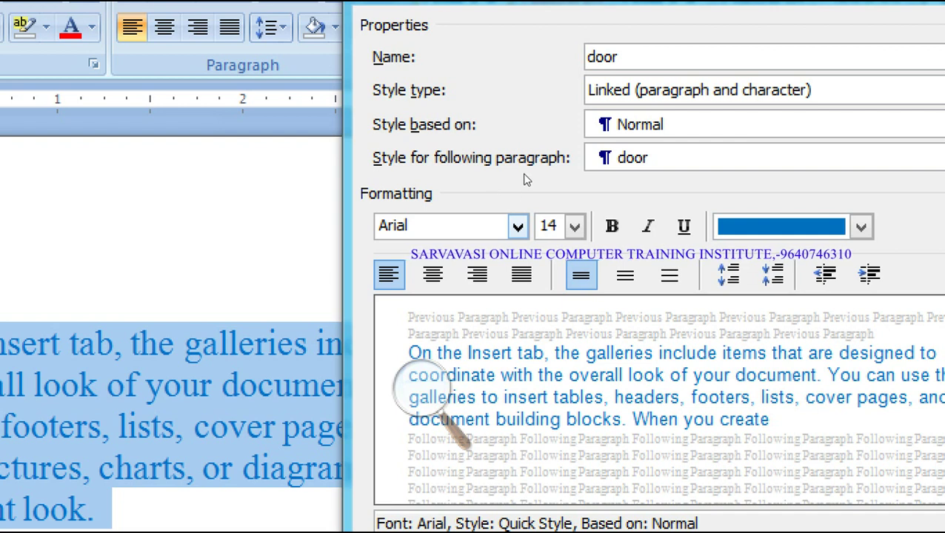
pyautogui.press('Tab')
pyautogui.hotkey('alt', 'Down')
pyautogui.press('Down')
pyautogui.click(512, 237)
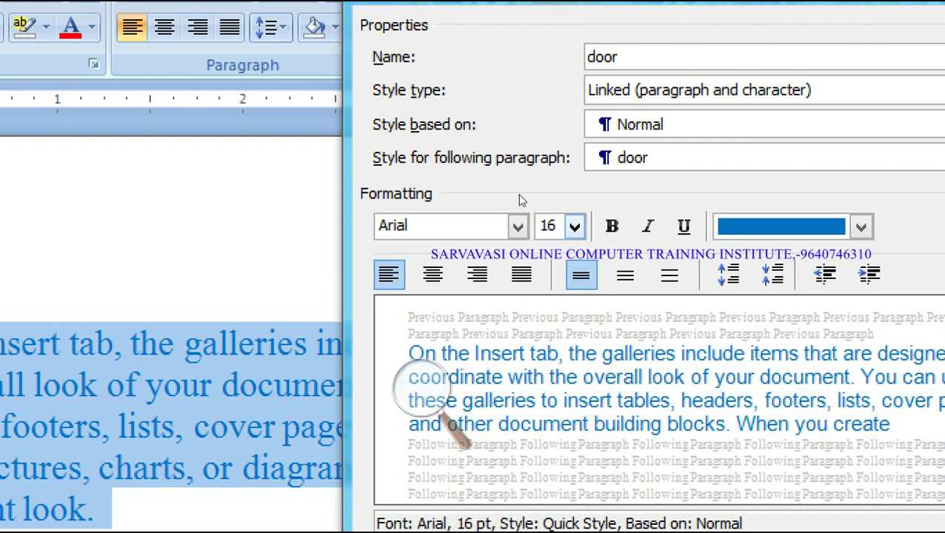
pyautogui.hotkey('ctrl', 'b')
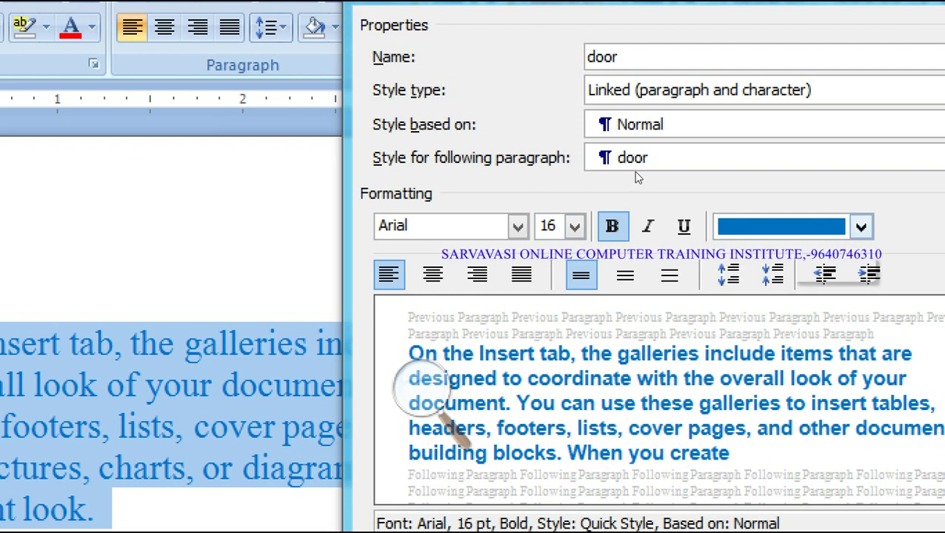
pyautogui.press('Tab')
pyautogui.press('Tab')
pyautogui.press('Tab')
pyautogui.hotkey('alt', 'Down')
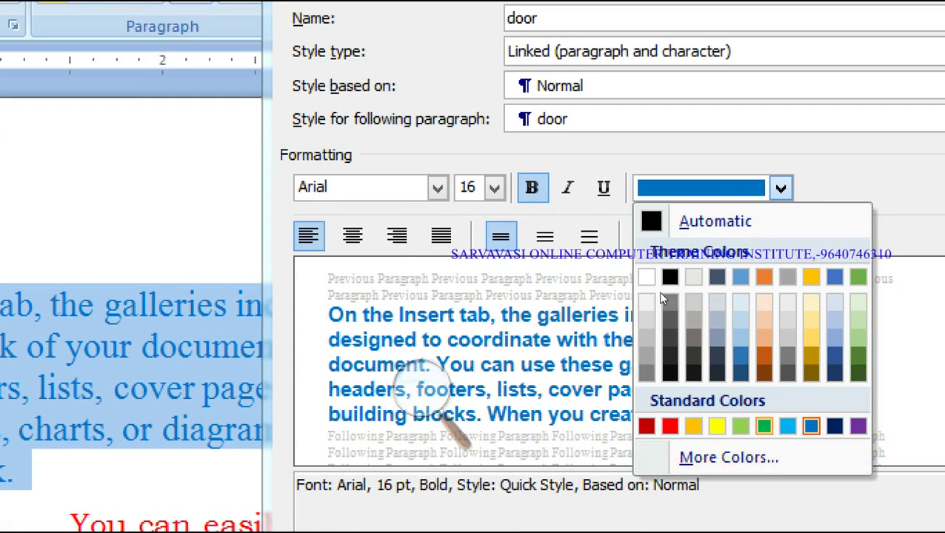
pyautogui.press('Up')
pyautogui.press('Up')
pyautogui.press('Left')
pyautogui.press('Left')
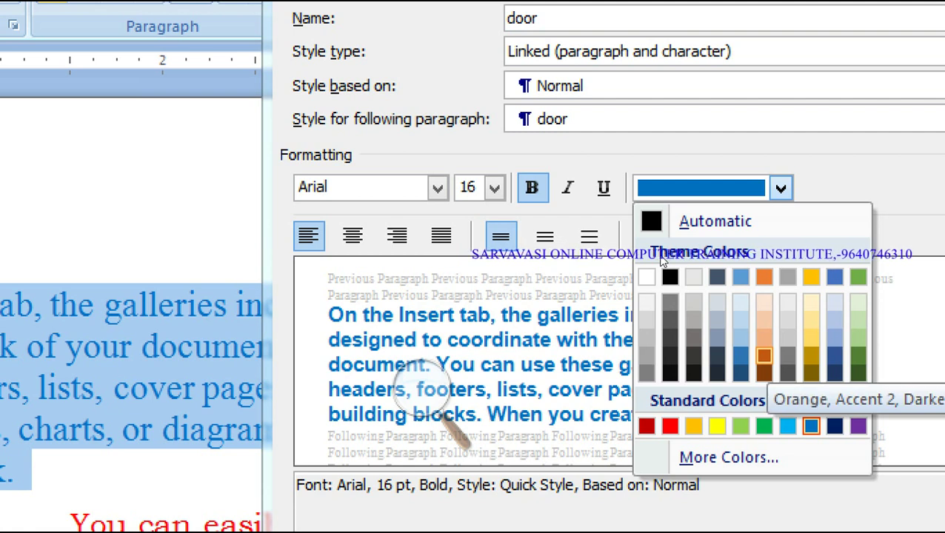
pyautogui.press('Return')
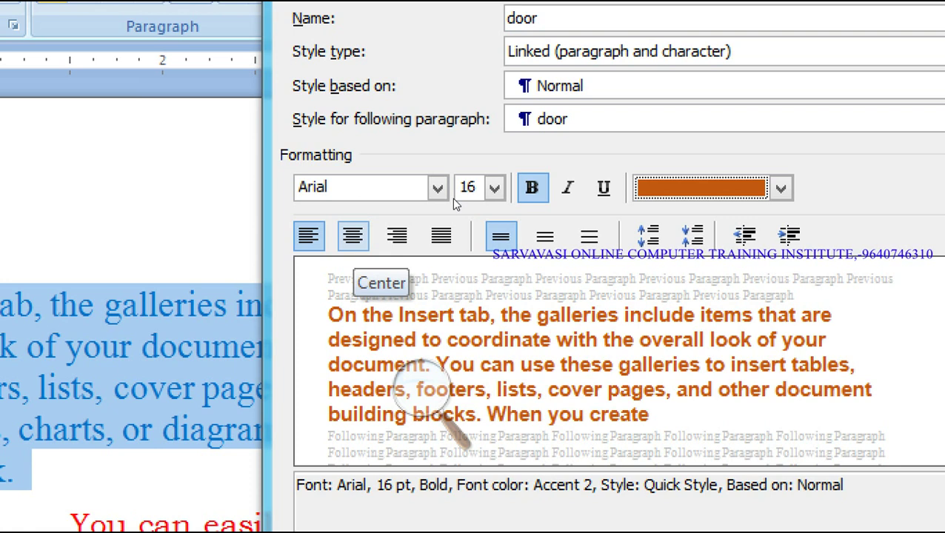
# - Give door 1.5 line spacing, 6 pt paragraph spacing, and a 1-inch left indent
pyautogui.click(495, 194)
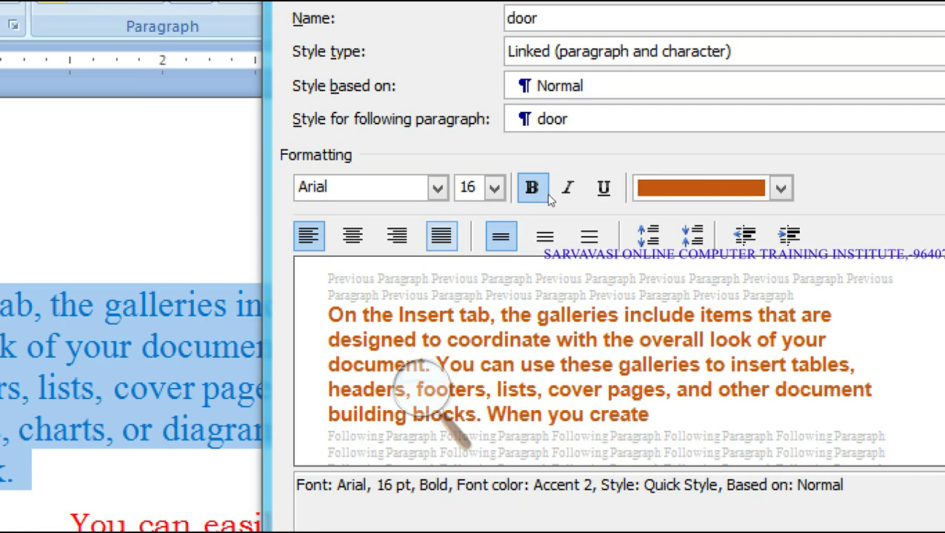
pyautogui.click(549, 194)
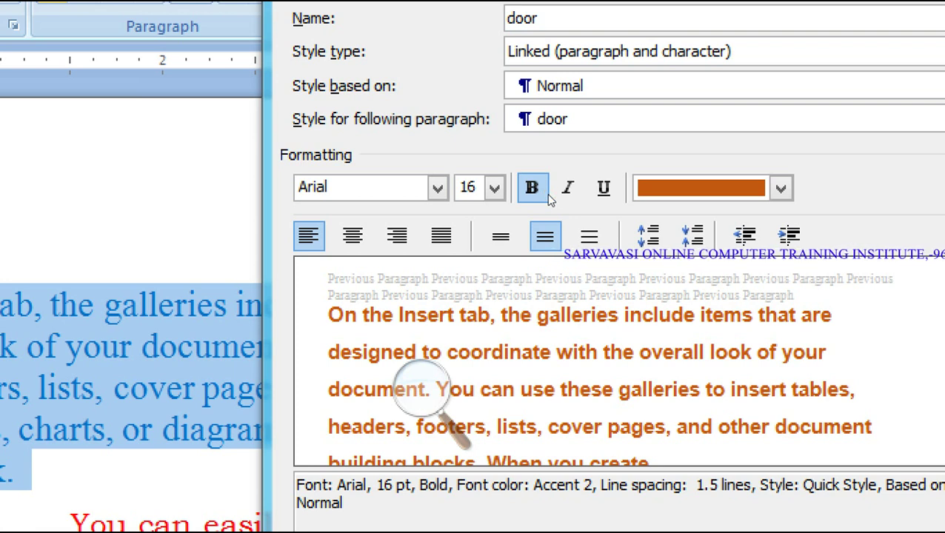
pyautogui.click(604, 196)
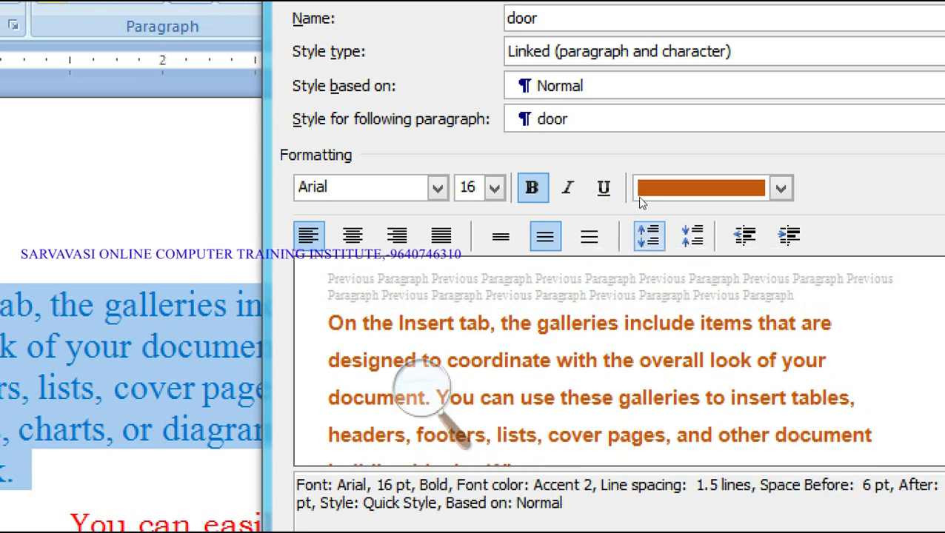
pyautogui.hotkey('ctrl', 'm')
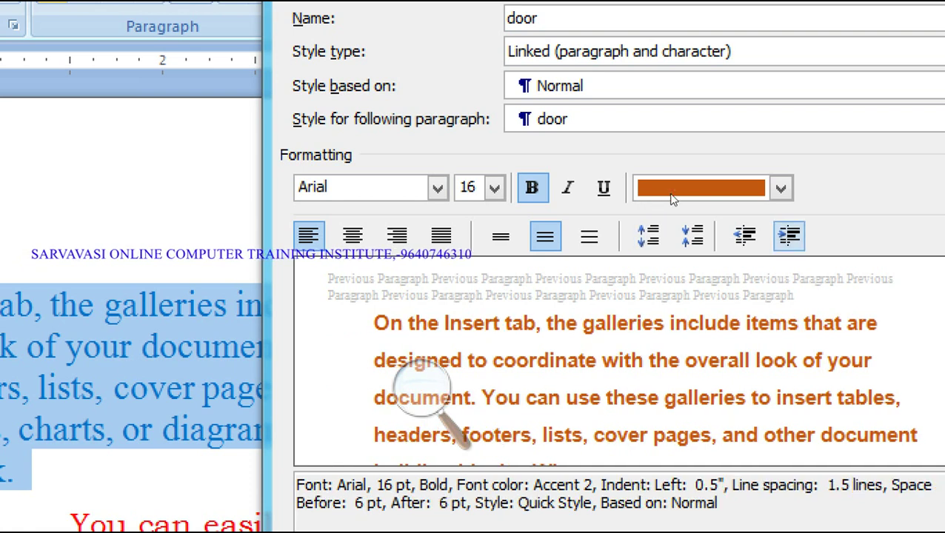
pyautogui.hotkey('ctrl', 'm')
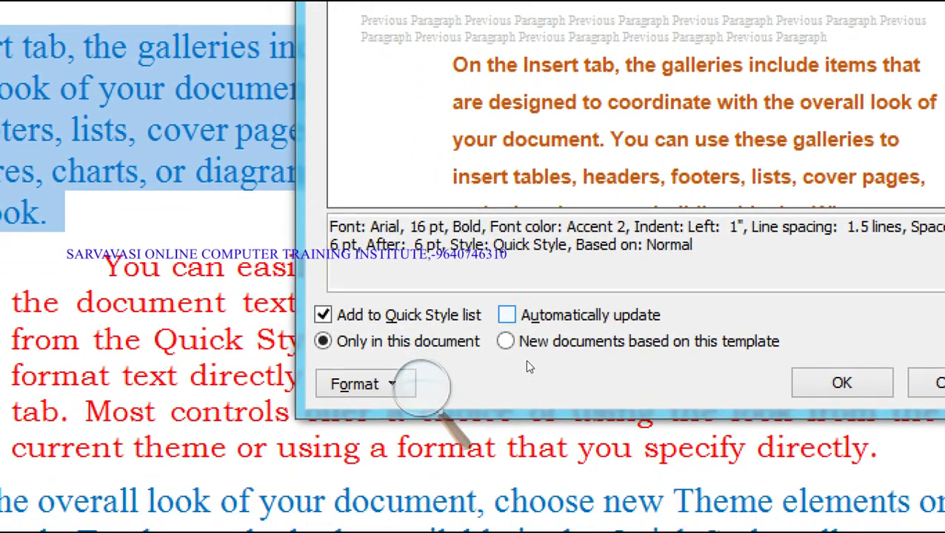
# - Make door auto-update, keep it for new template documents, and justify its text
pyautogui.hotkey('alt', 'u')
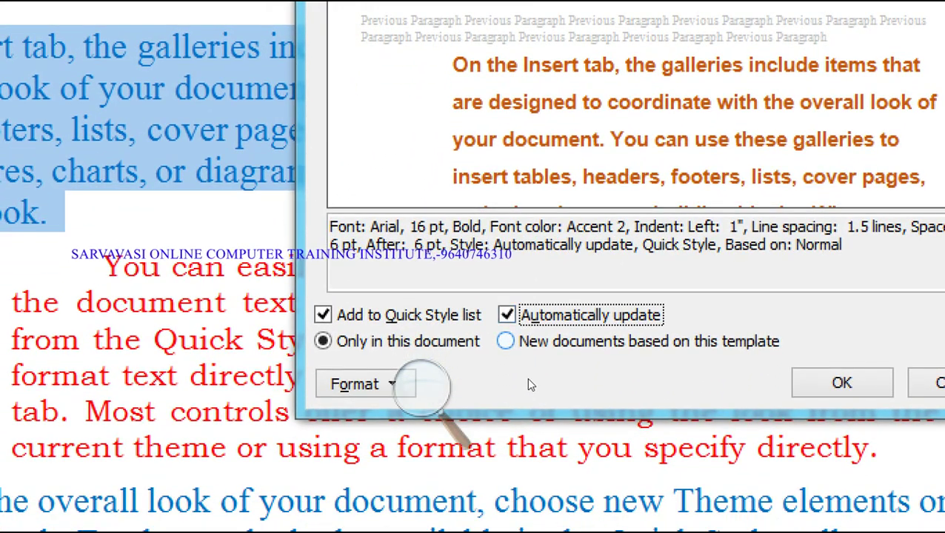
pyautogui.hotkey('alt', 'o')
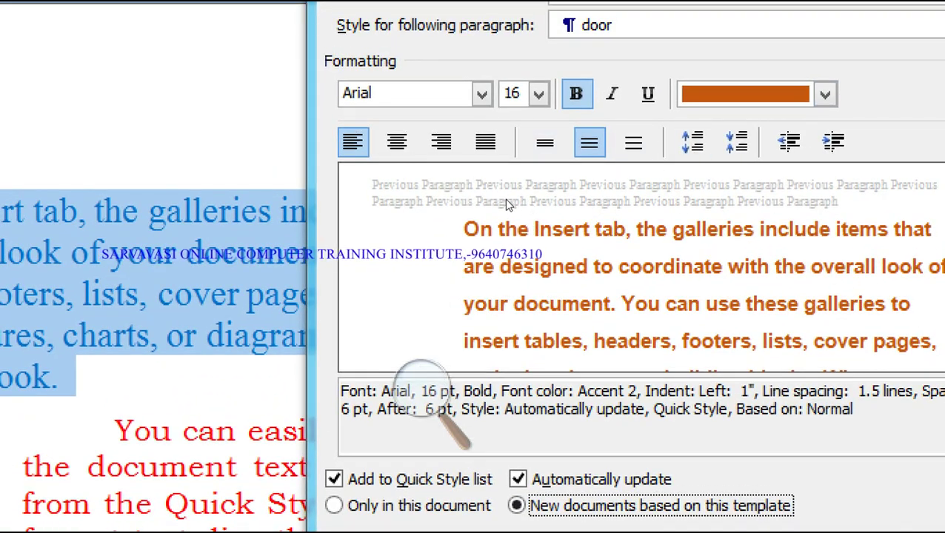
pyautogui.hotkey('ctrl', 'j')
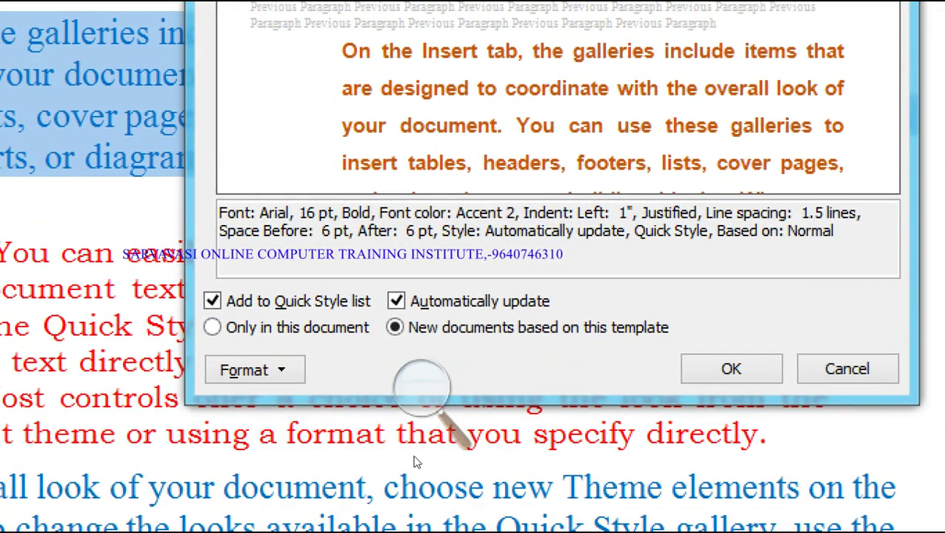
# - Step through the Format options list down to Shortcut key
pyautogui.hotkey('alt', 'o')
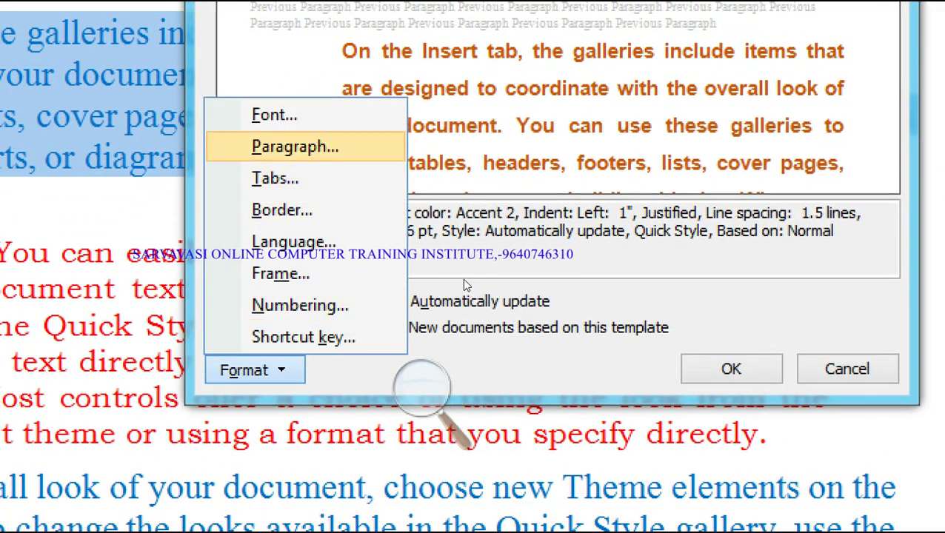
pyautogui.press('Down')
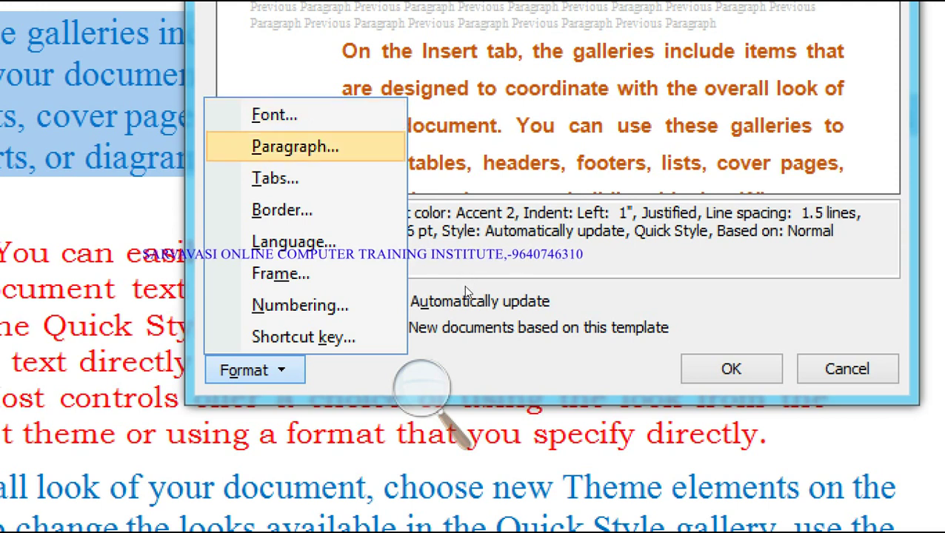
pyautogui.press('Down')
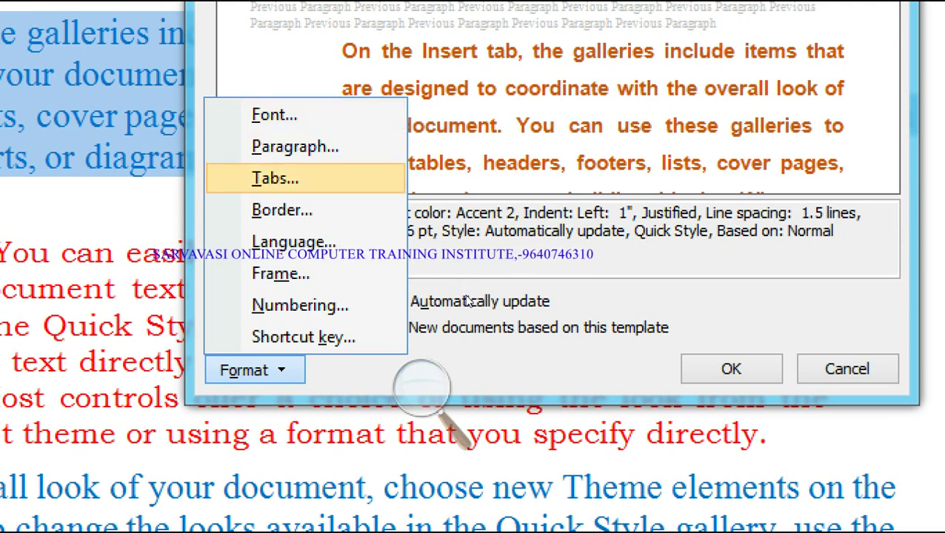
pyautogui.press('Down')
pyautogui.press('Down')
pyautogui.press('Down')
pyautogui.press('Down')
pyautogui.press('Down')
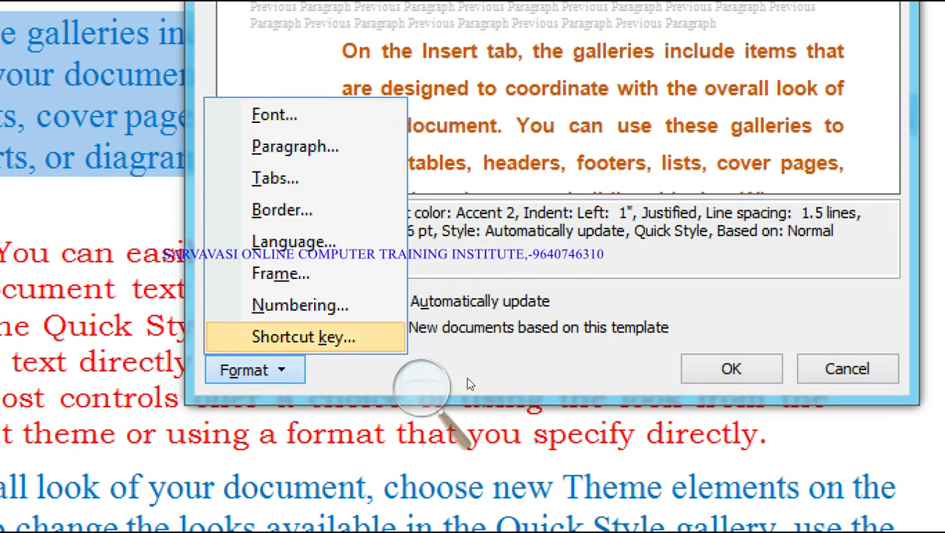
# - Assign Alt+Ctrl+Shift+J to the door style and accept the modified style
pyautogui.press('Return')
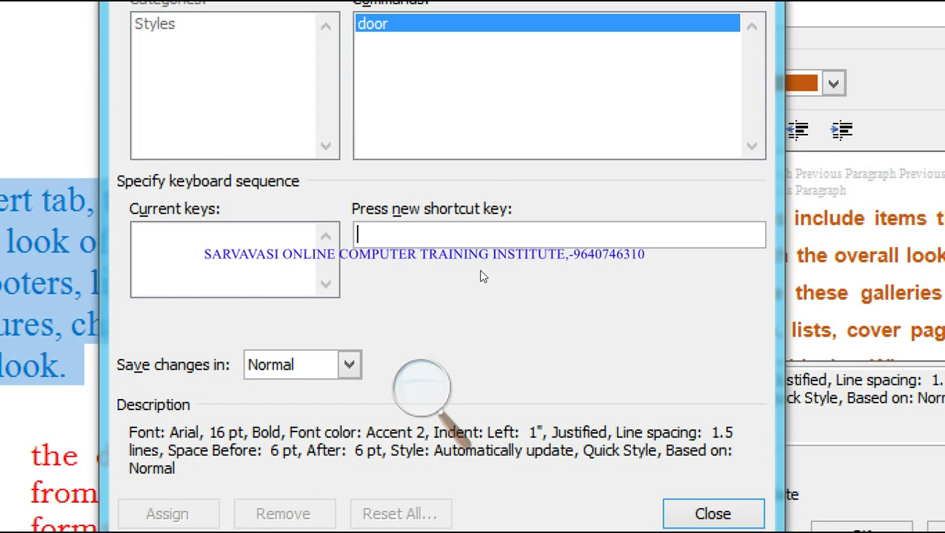
pyautogui.hotkey('ctrl', 'alt', 'shift', 'j')
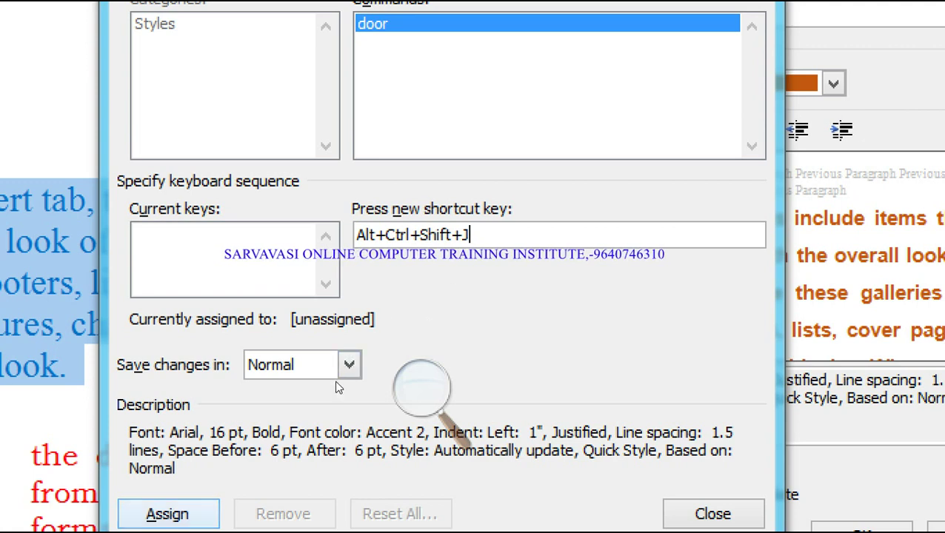
pyautogui.press('Return')
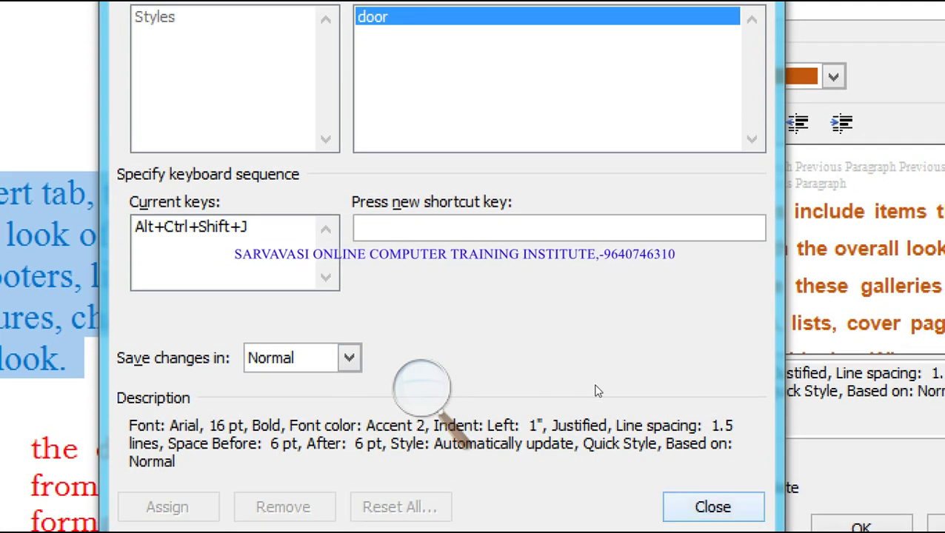
pyautogui.press('Return')
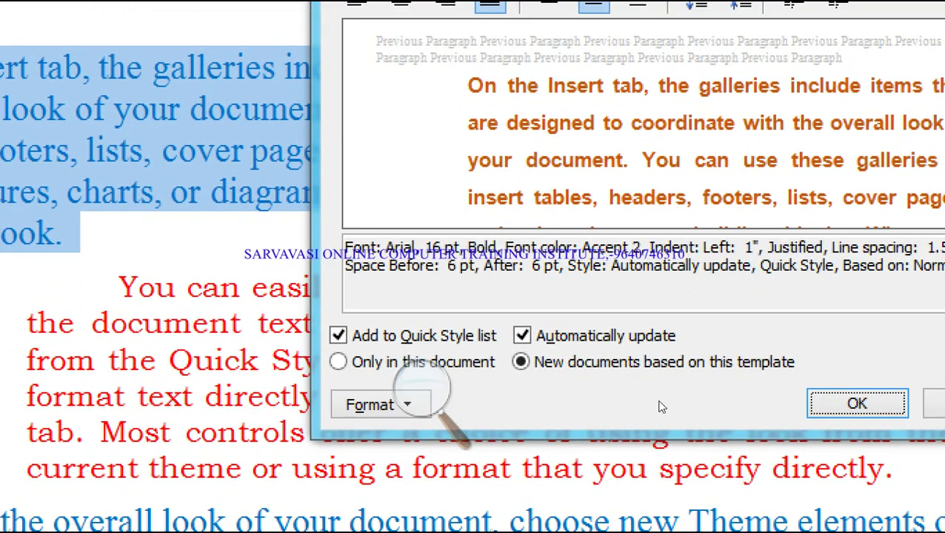
pyautogui.press('Return')
# - Set the zoom to 100% and open the New Document dialog from the Office menu
pyautogui.click(423, 389)
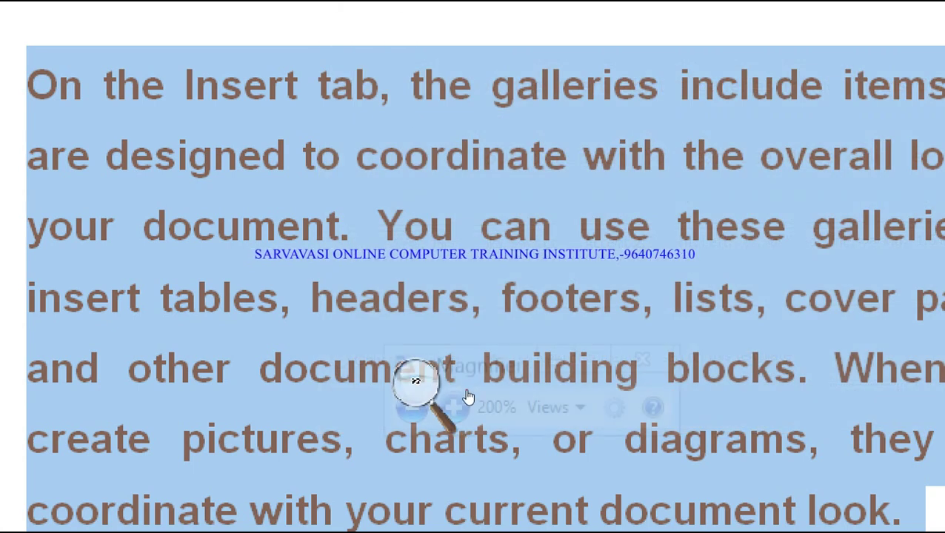
pyautogui.click(453, 398)
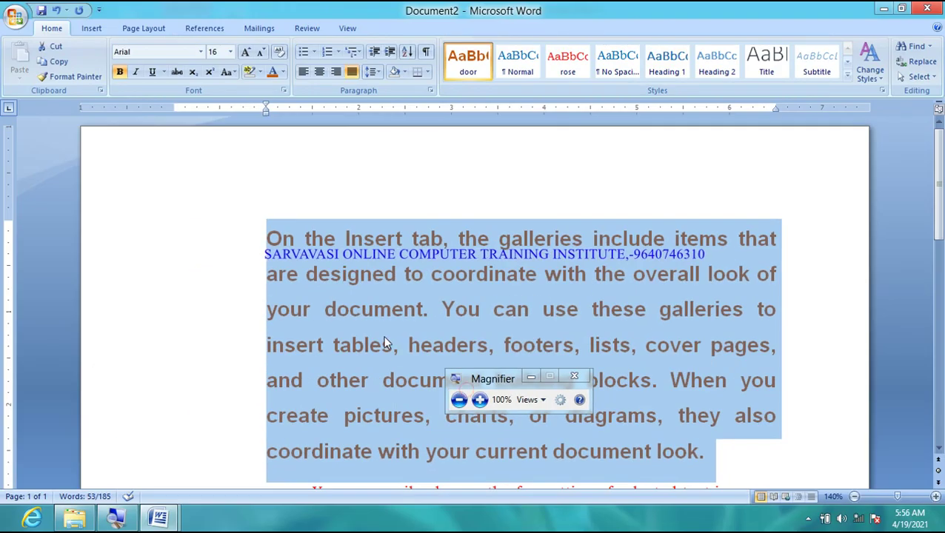
pyautogui.keyDown('ctrl'); pyautogui.scroll(-1, 386, 341); pyautogui.keyUp('ctrl')
pyautogui.keyDown('ctrl'); pyautogui.scroll(-2, 386, 340); pyautogui.keyUp('ctrl')
pyautogui.keyDown('ctrl'); pyautogui.scroll(-1, 386, 341); pyautogui.keyUp('ctrl')
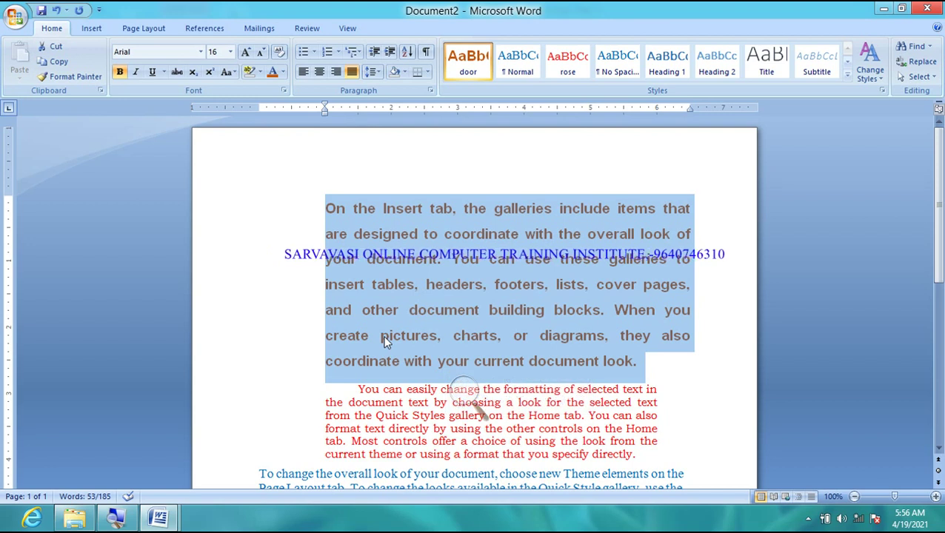
pyautogui.click(8, 29)
# - Create a blank document, fill it with =rand() sample text, and select the last paragraph
pyautogui.click(40, 45)
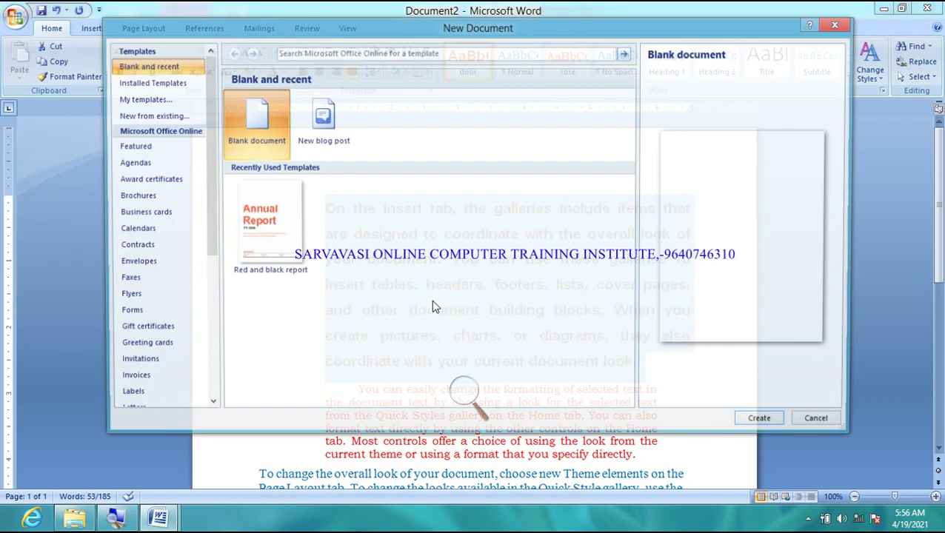
pyautogui.click(763, 423)
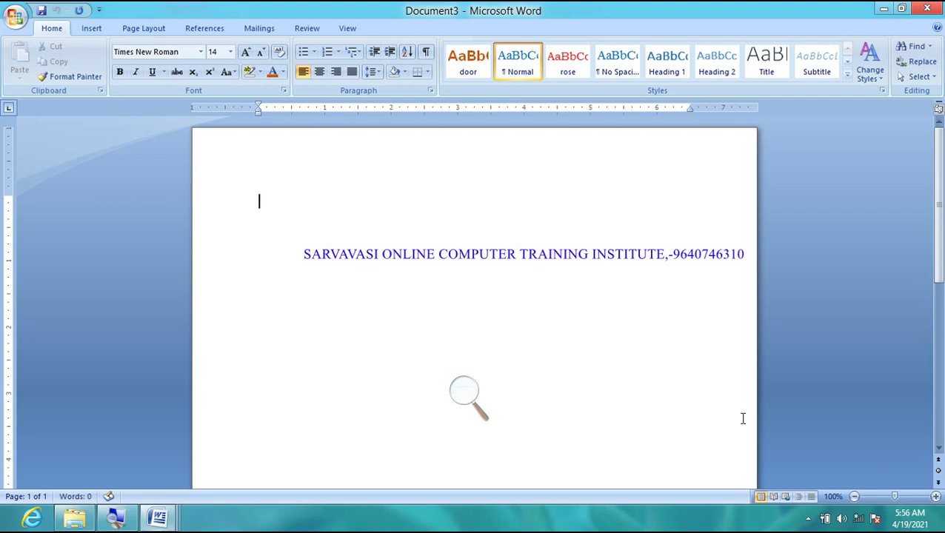
pyautogui.write('=rand')
pyautogui.write(')')
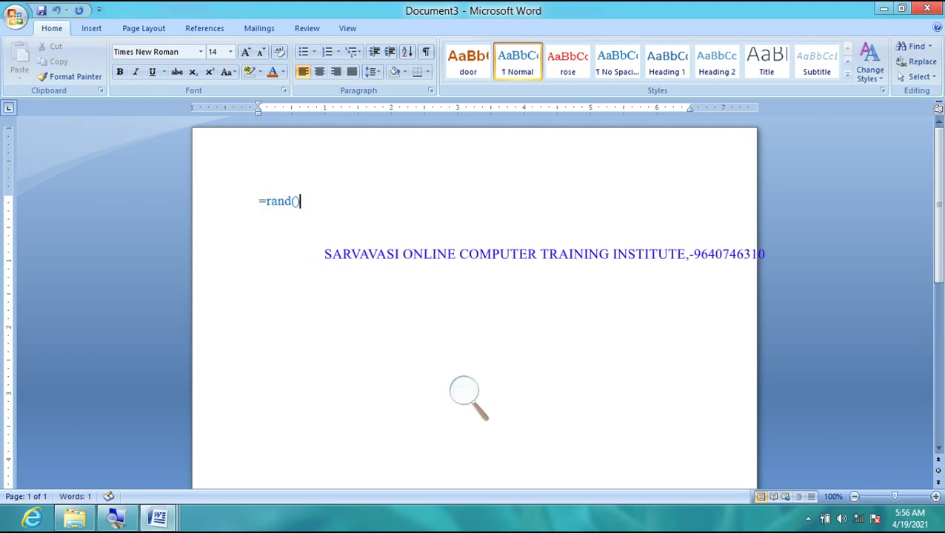
pyautogui.press('Return')
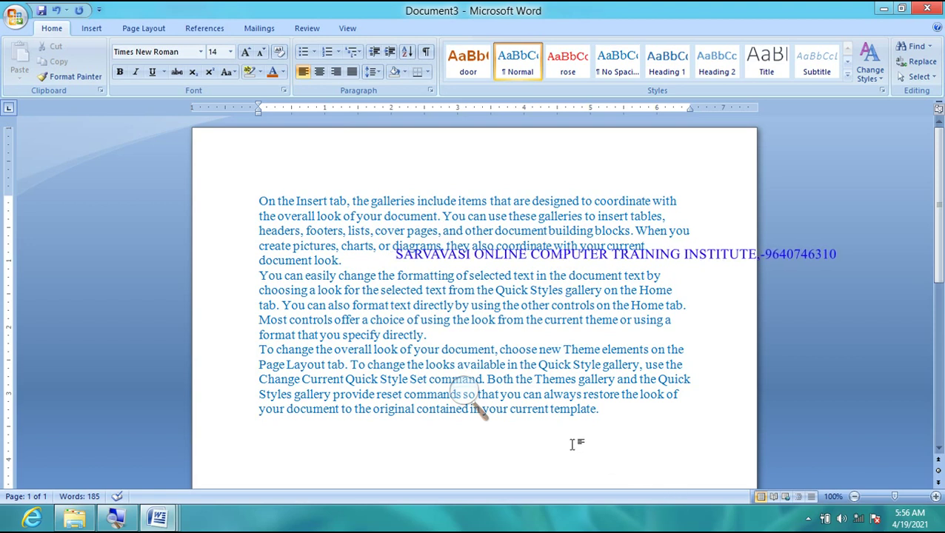
pyautogui.moveTo(257, 350); pyautogui.dragTo(260, 421)
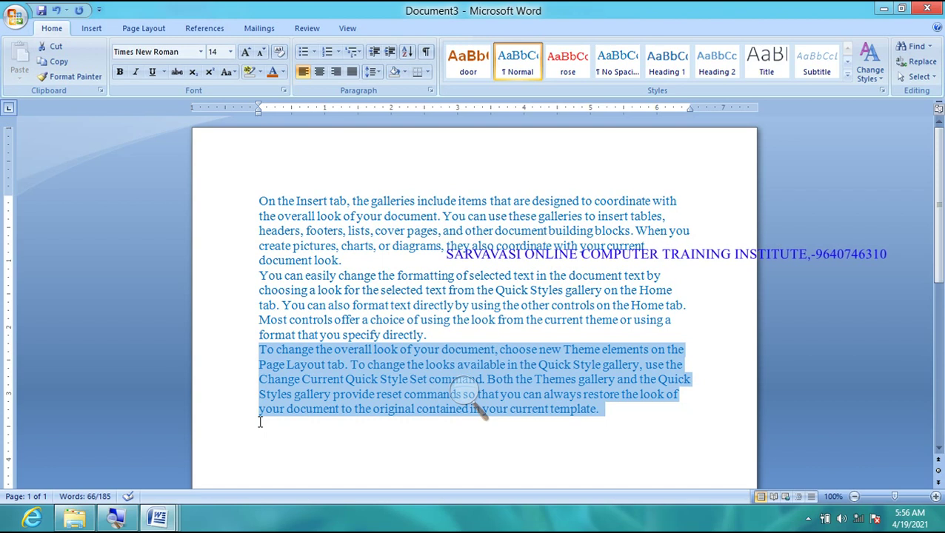
# - Apply rose (Ctrl+Shift+R) to the last paragraph and door (Ctrl+Alt+D) to the first
pyautogui.hotkey('ctrl', 'shift', 'r')
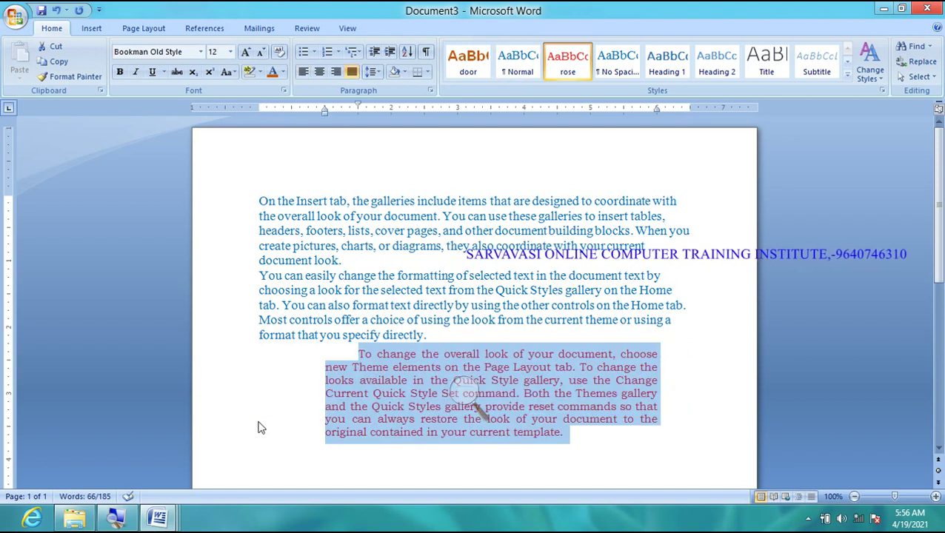
pyautogui.hotkey('shift', 'F5')
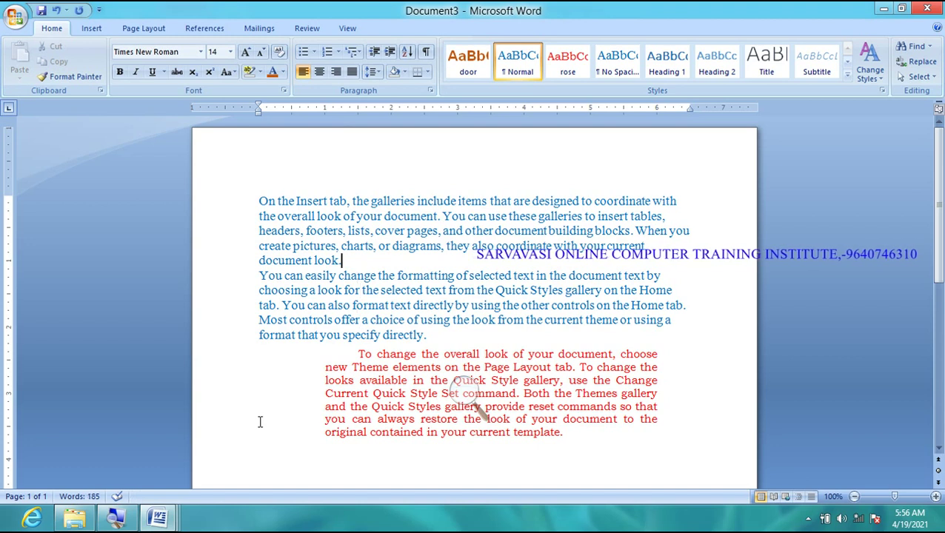
pyautogui.hotkey('shift', 'Up')
pyautogui.hotkey('shift', 'Up')
pyautogui.hotkey('shift', 'Up')
pyautogui.hotkey('shift', 'Up')
pyautogui.hotkey('shift', 'Up')
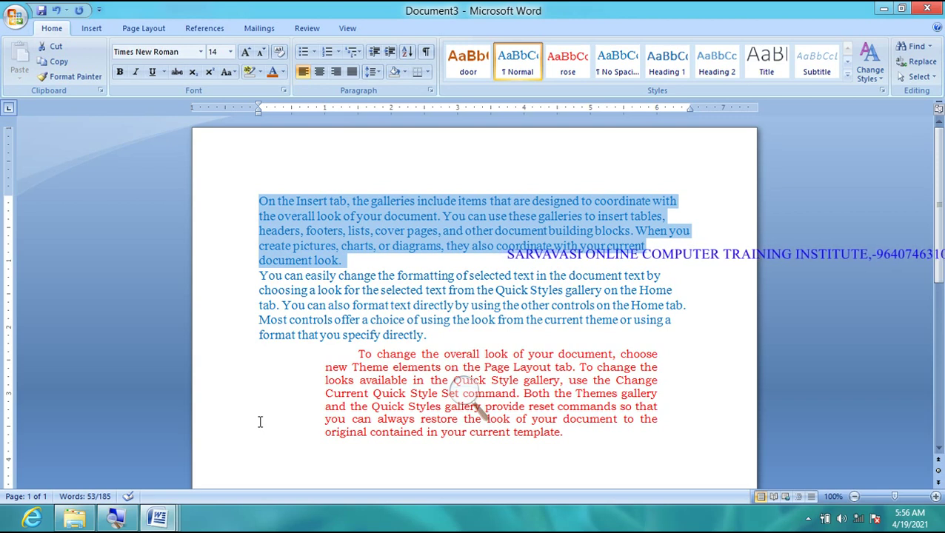
pyautogui.hotkey('ctrl', 'alt', 'd')
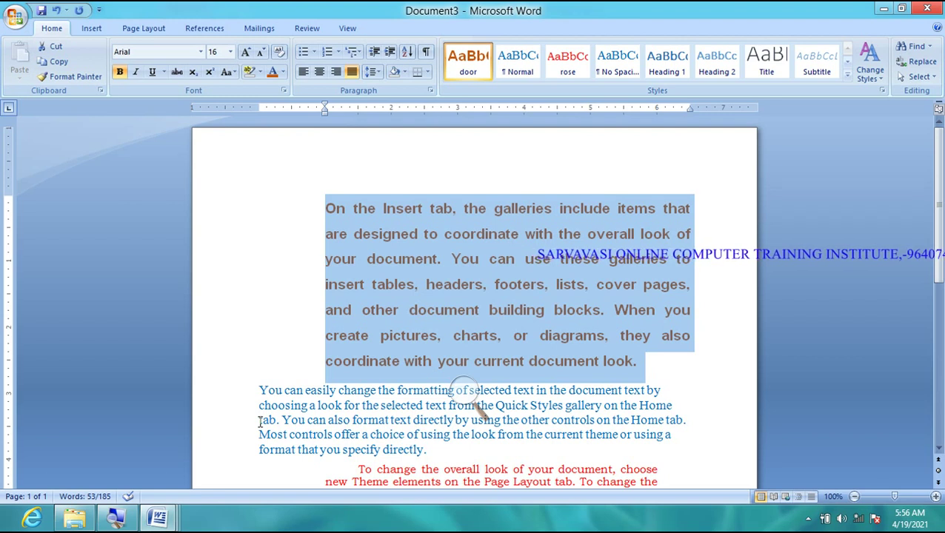
pyautogui.scroll(-2, 260, 422)
pyautogui.scroll(-1, 245, 459)
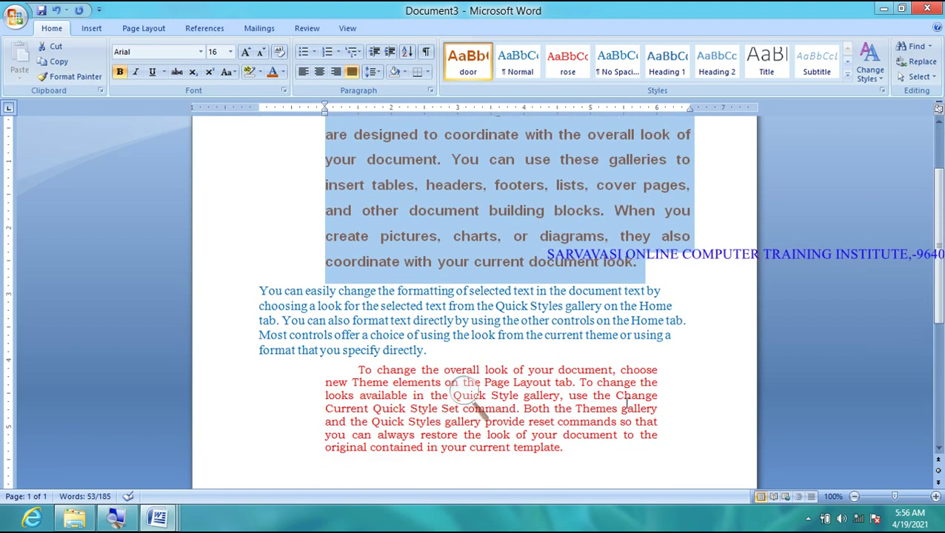
pyautogui.scroll(1, 546, 398)
pyautogui.scroll(1, 558, 318)
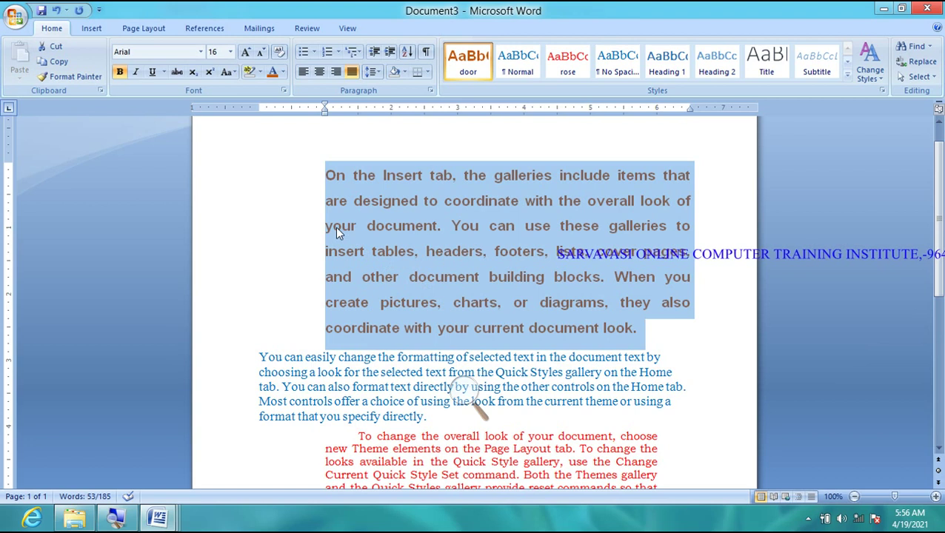
pyautogui.scroll(1, 312, 264)
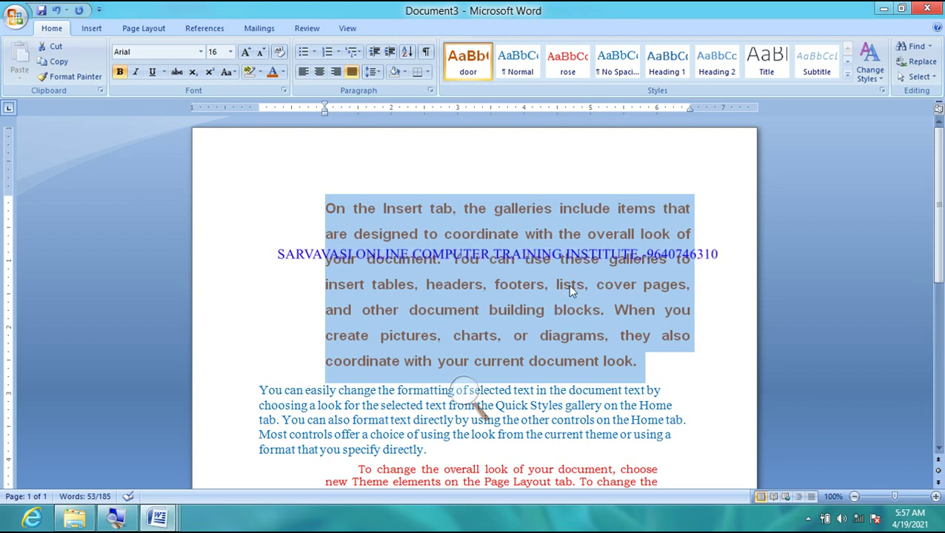
# - Modify door to 12 pt font, 12 pt spacing before/after, single line spacing, saved to template
pyautogui.click(849, 77)
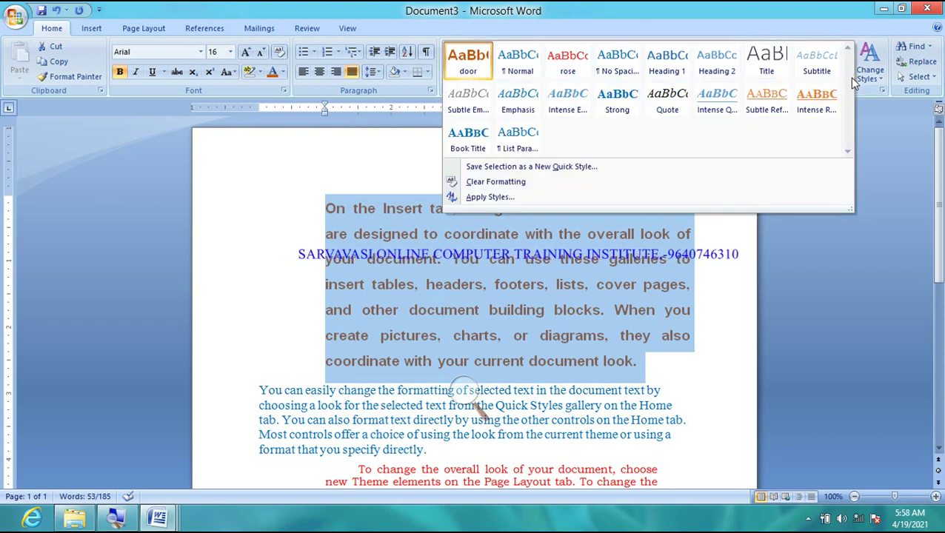
pyautogui.rightClick(468, 71)
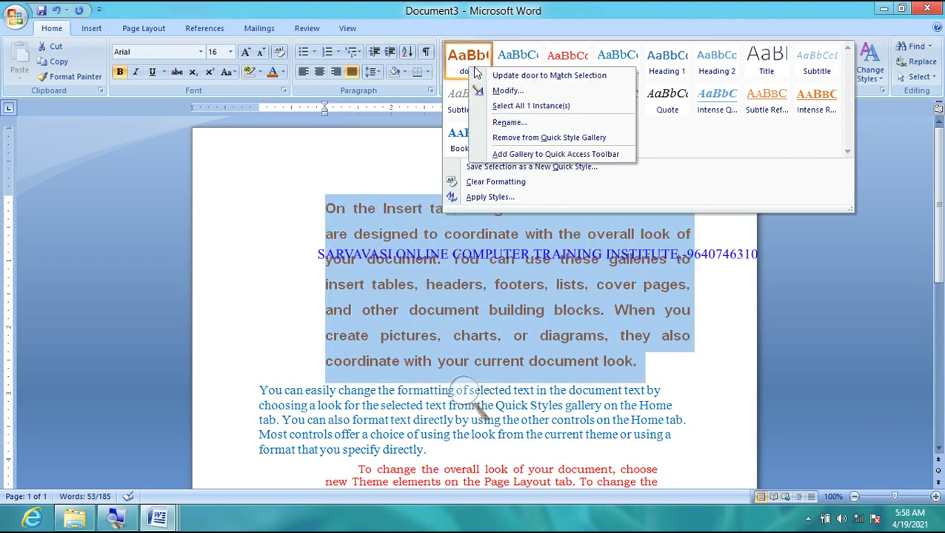
pyautogui.click(508, 91)
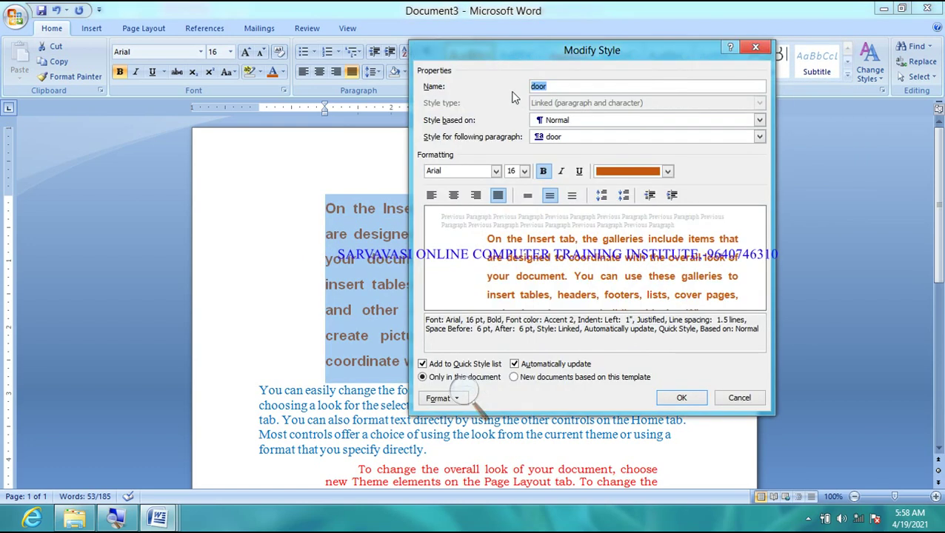
pyautogui.press('super+plus')
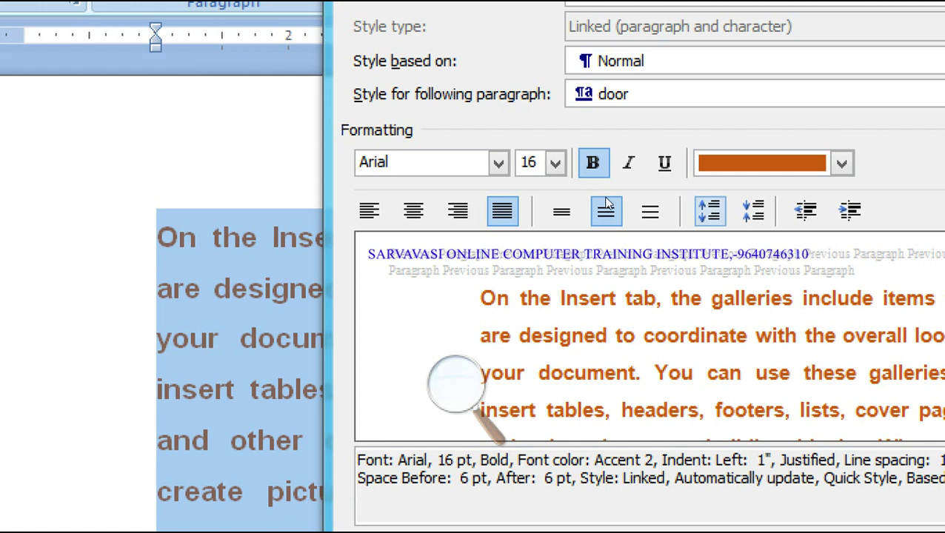
pyautogui.click(709, 211)
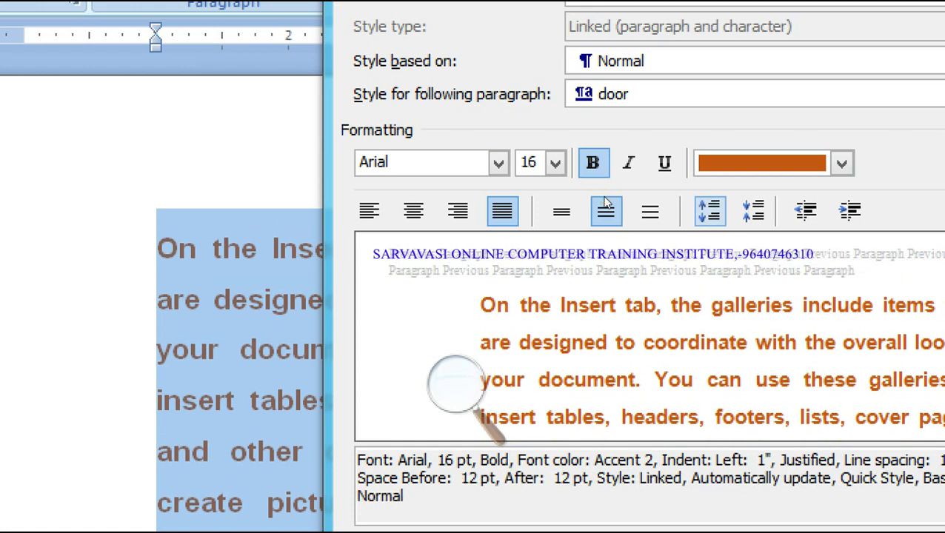
pyautogui.click(561, 209)
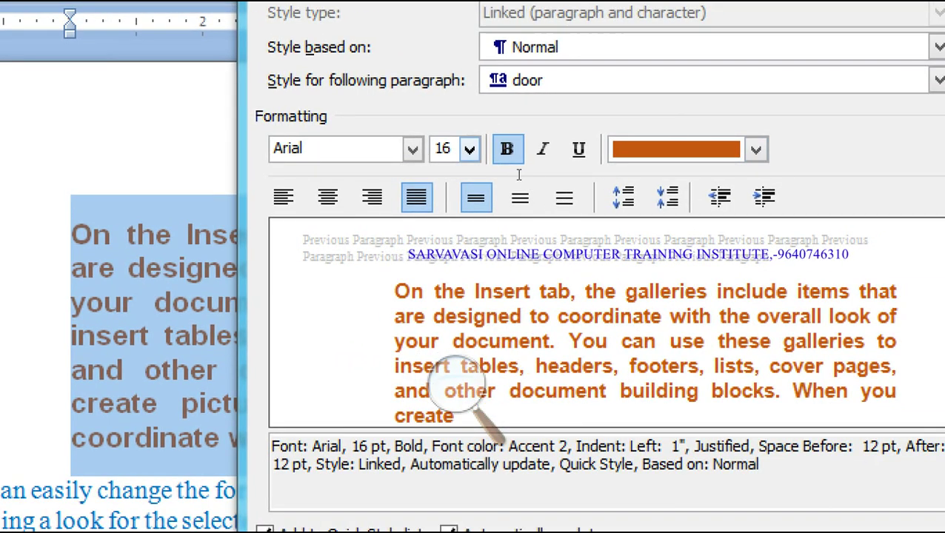
pyautogui.click(470, 149)
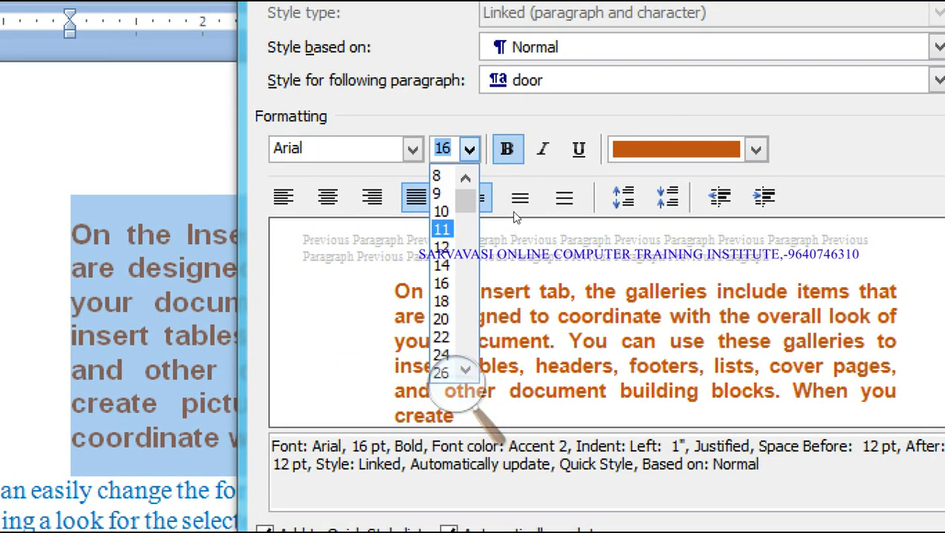
pyautogui.press('Up')
pyautogui.press('Return')
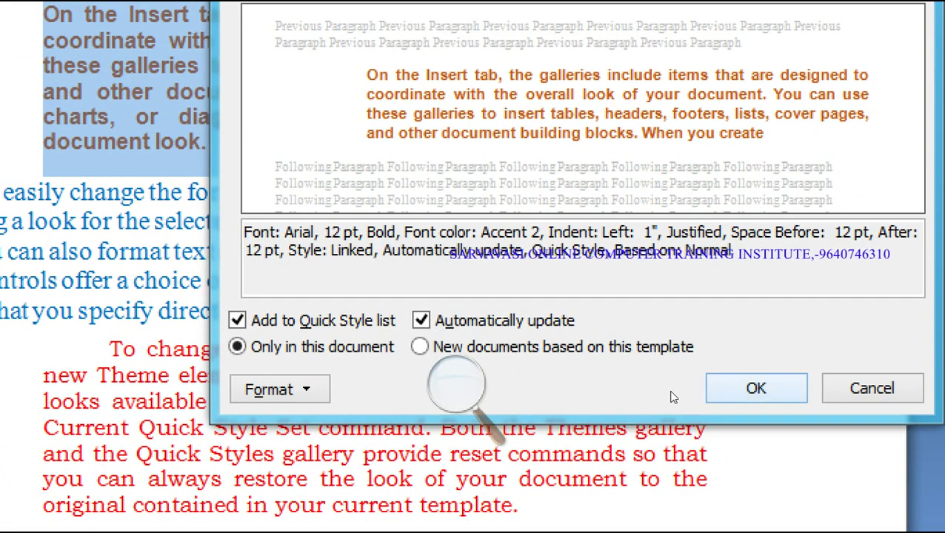
pyautogui.click(562, 381)
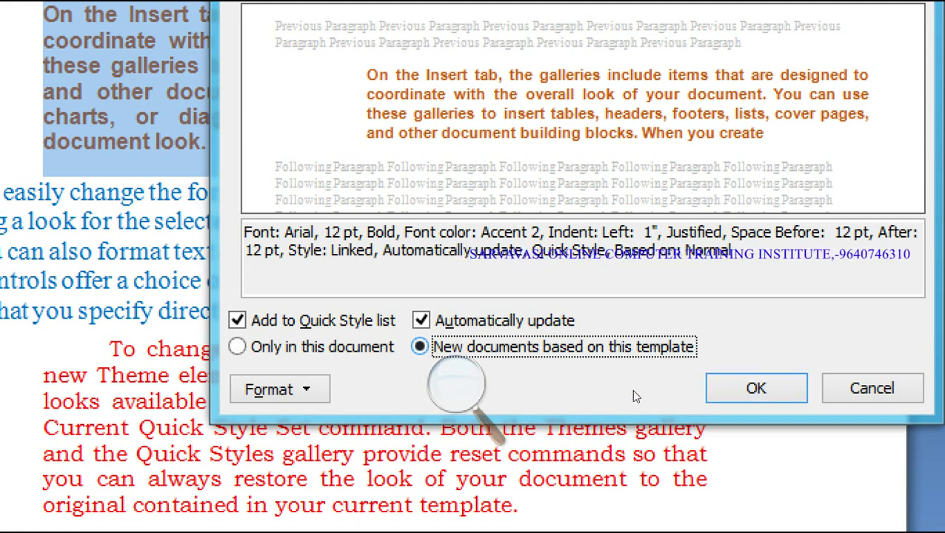
pyautogui.press('Return')
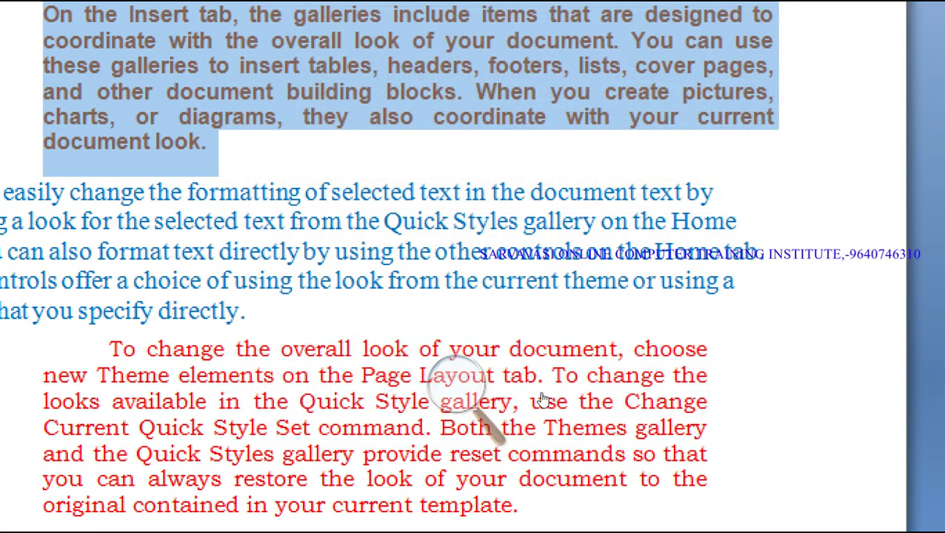
pyautogui.click(460, 383)
pyautogui.click(446, 395)
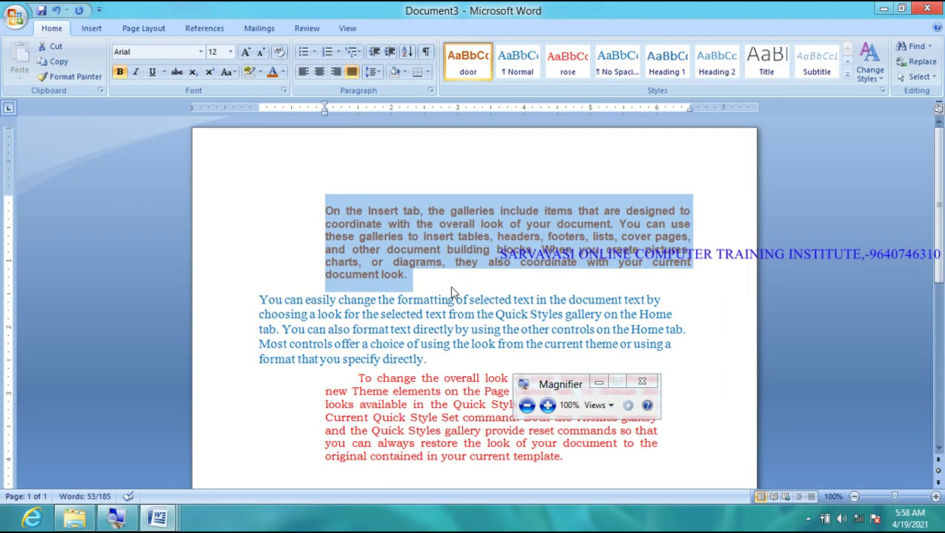
pyautogui.click(850, 78)
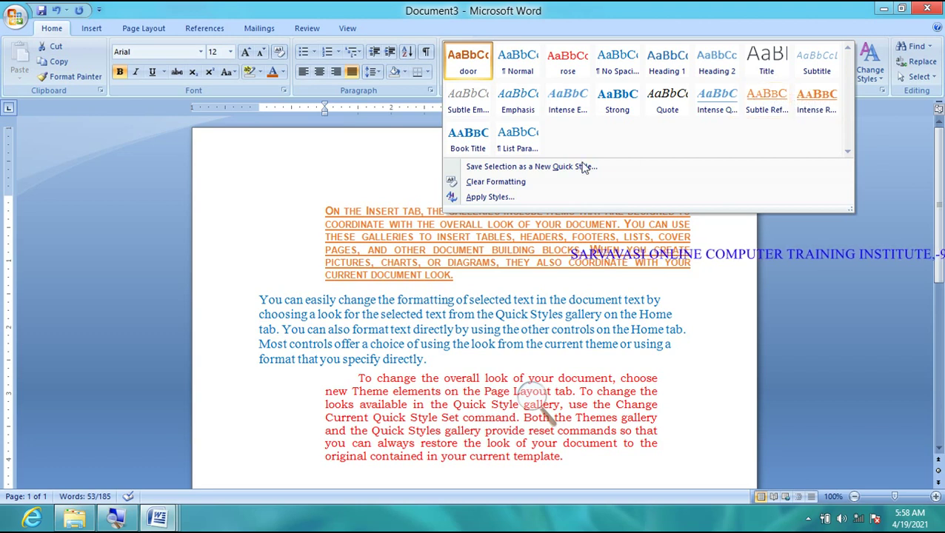
pyautogui.click(527, 272)
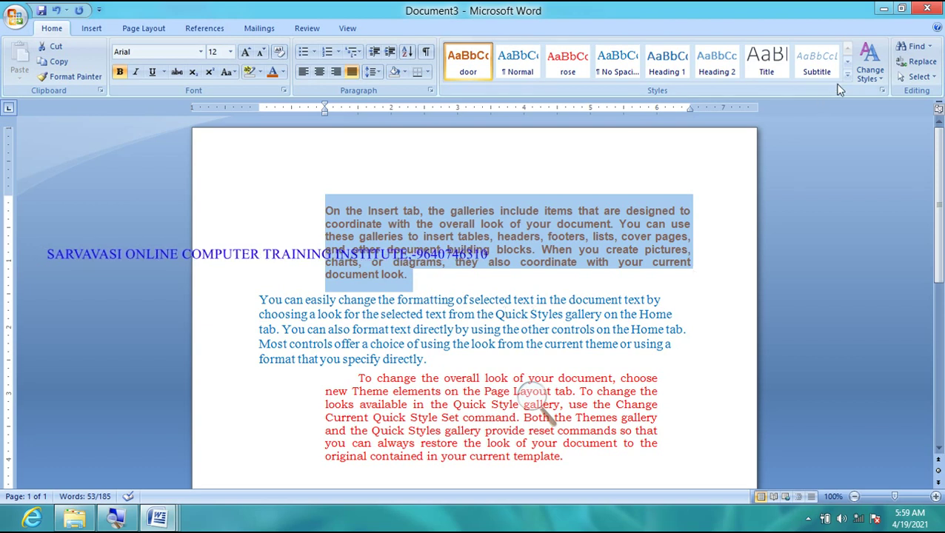
# - Apply the rose quick style to the first paragraph, leaving the style set unchanged
pyautogui.click(871, 65)
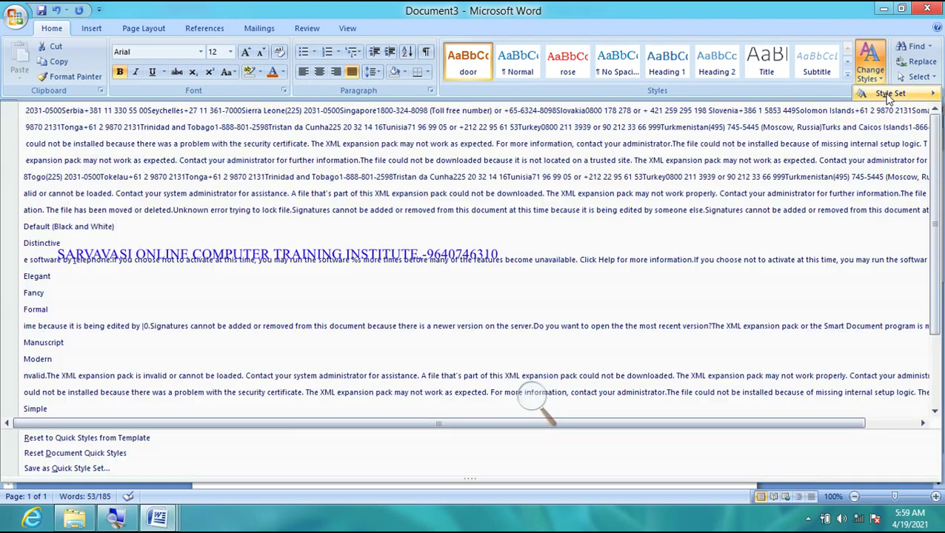
pyautogui.moveTo(891, 93)
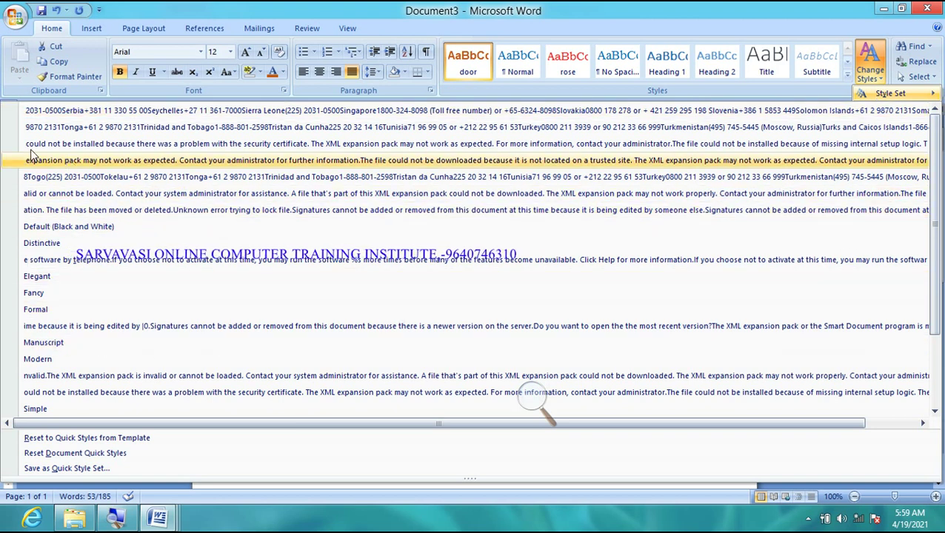
pyautogui.scroll(-2, 100, 297)
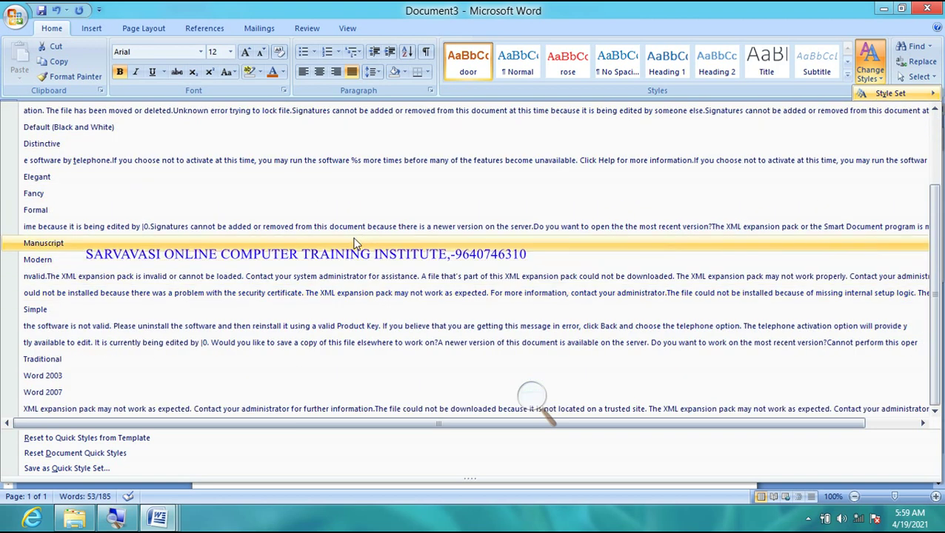
pyautogui.click(569, 32)
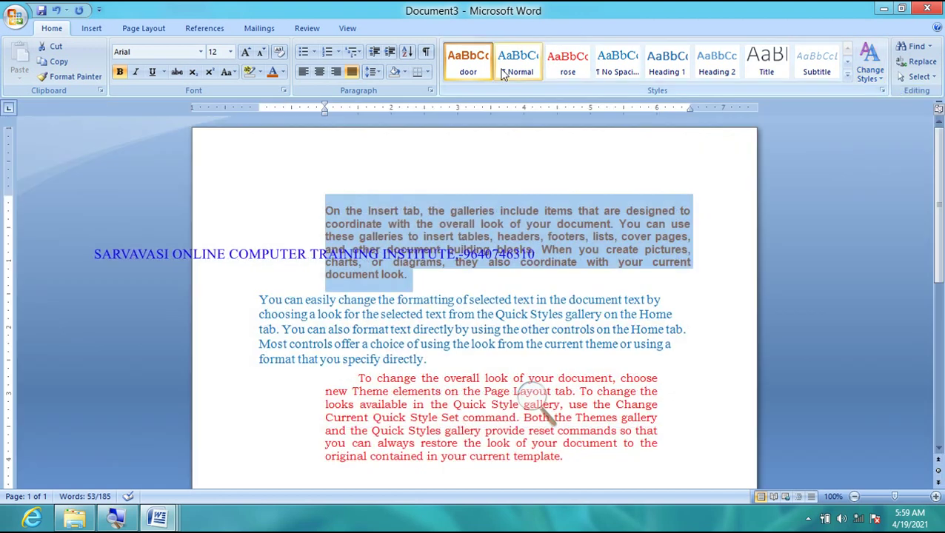
pyautogui.click(567, 65)
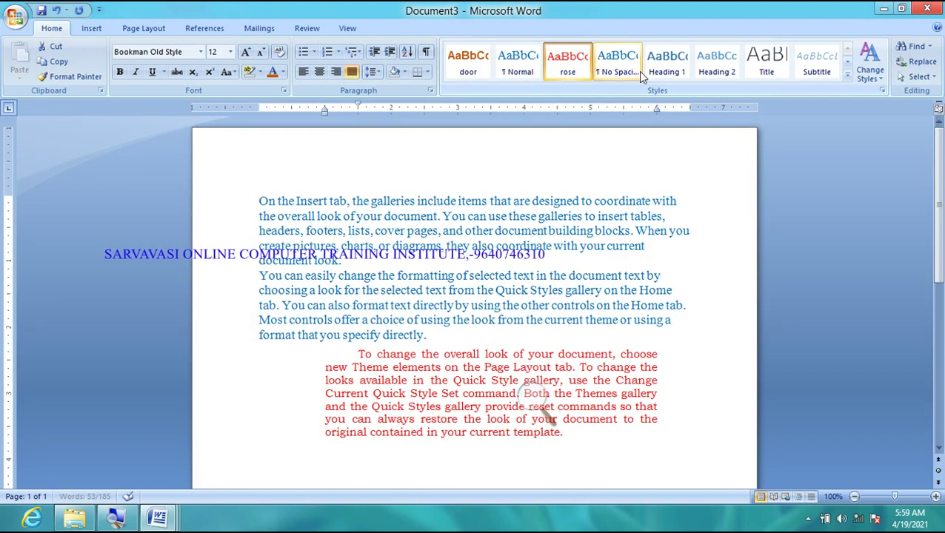